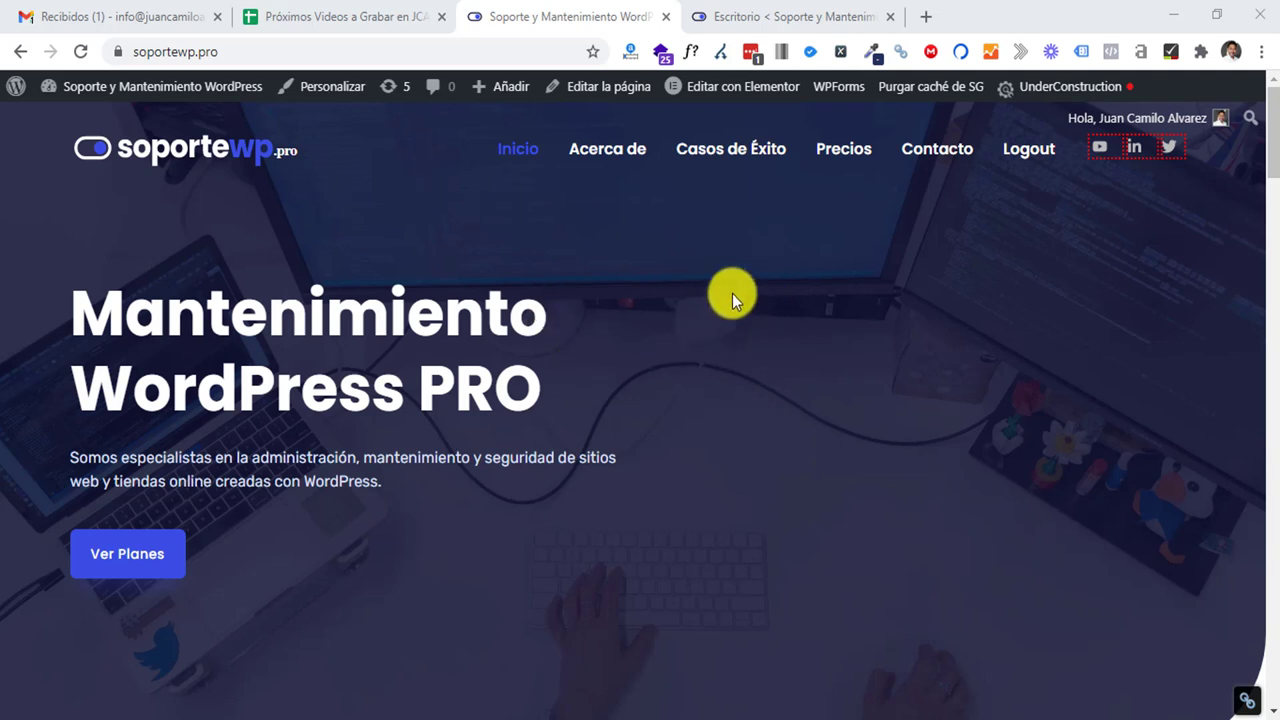
Step: Look over the site's home page and open it for editing with Elementor in a new browser tab
scroll(905, 359, down, 15)
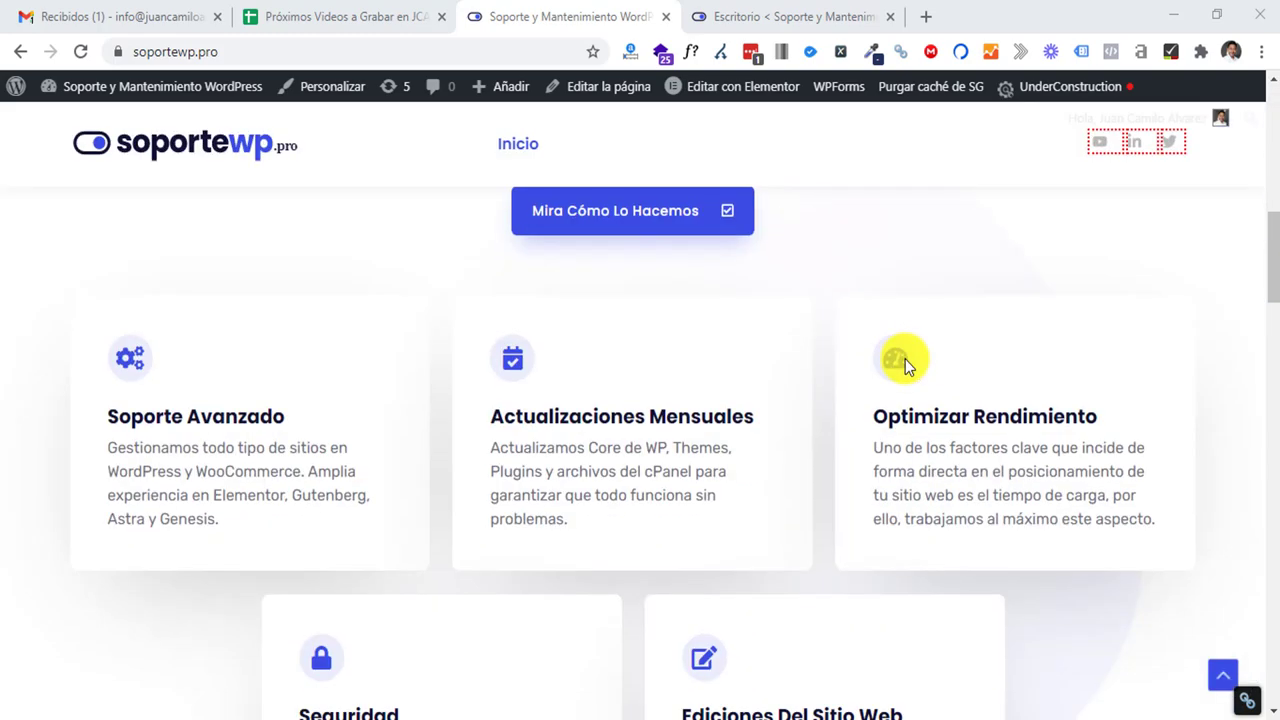
scroll(905, 359, down, 15)
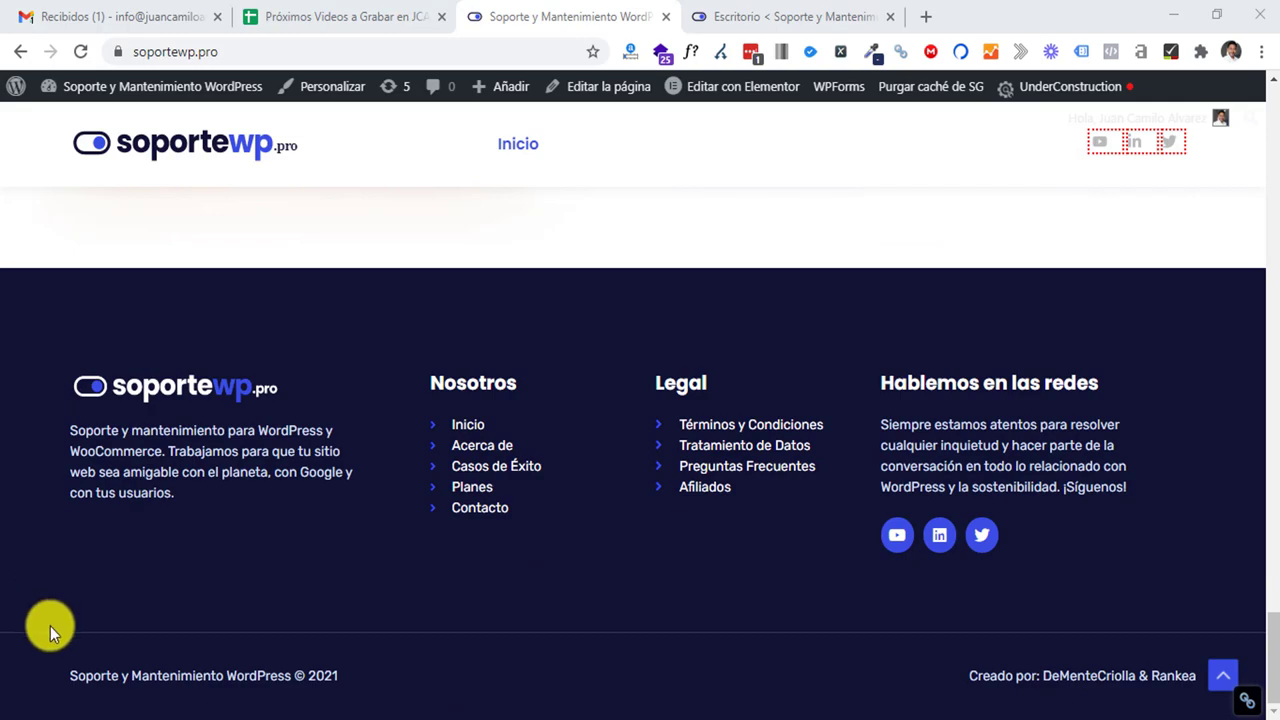
scroll(946, 532, up, 15)
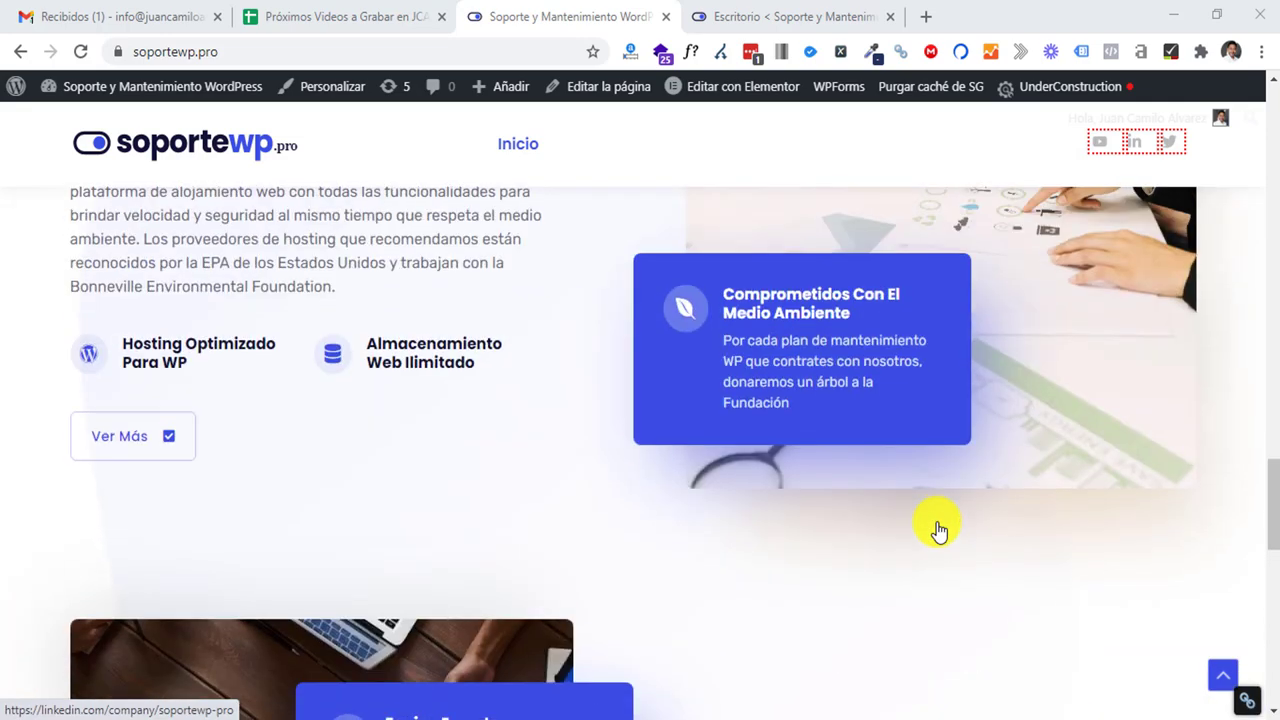
scroll(938, 530, up, 10)
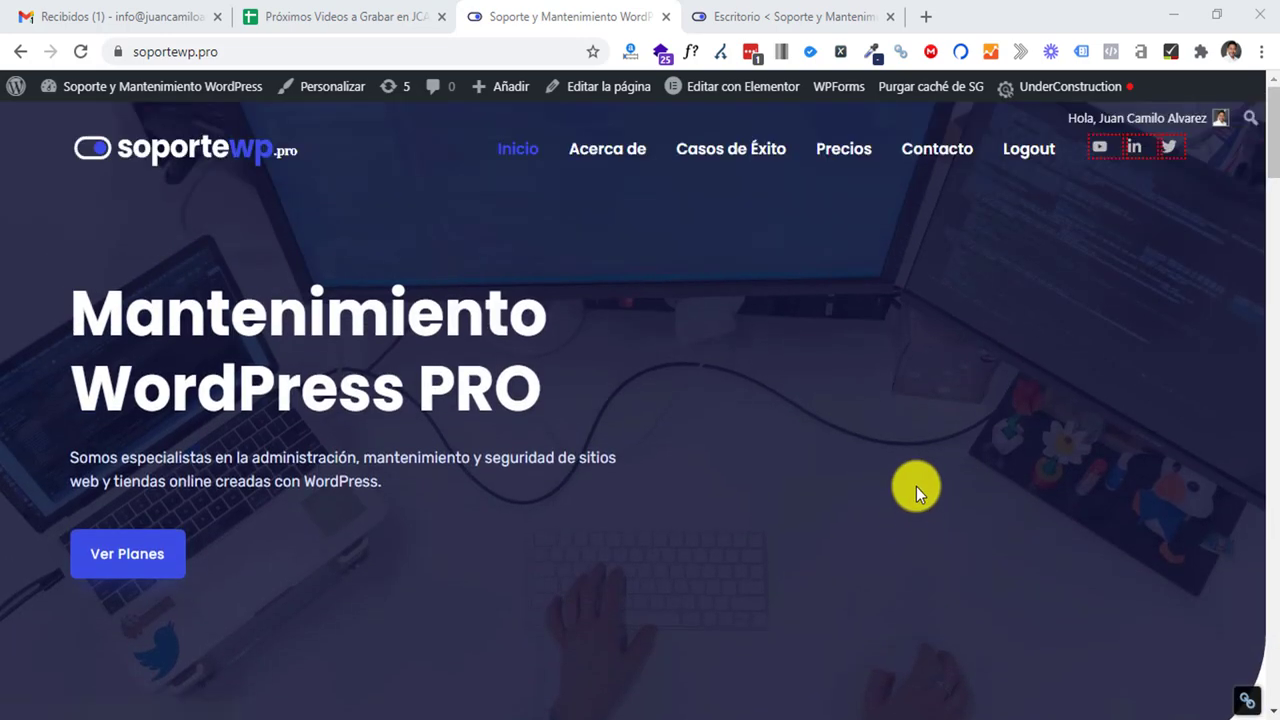
mouse_move(720, 90)
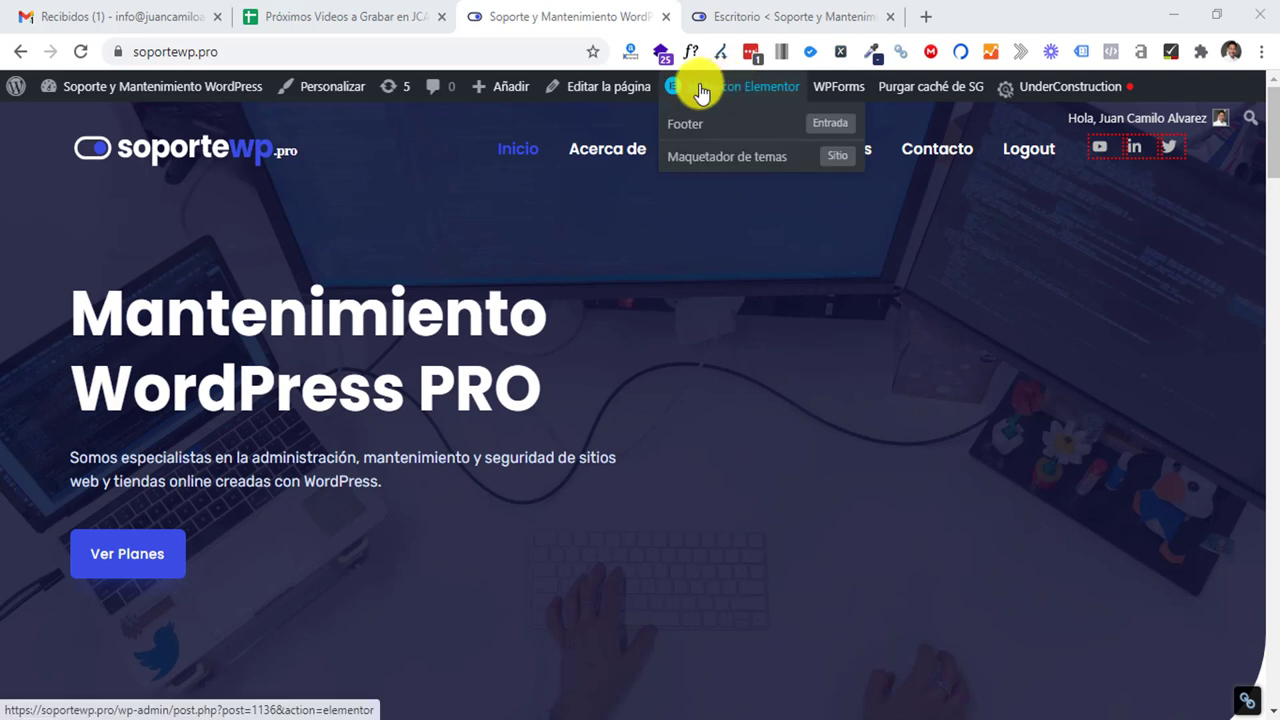
right_click(694, 88)
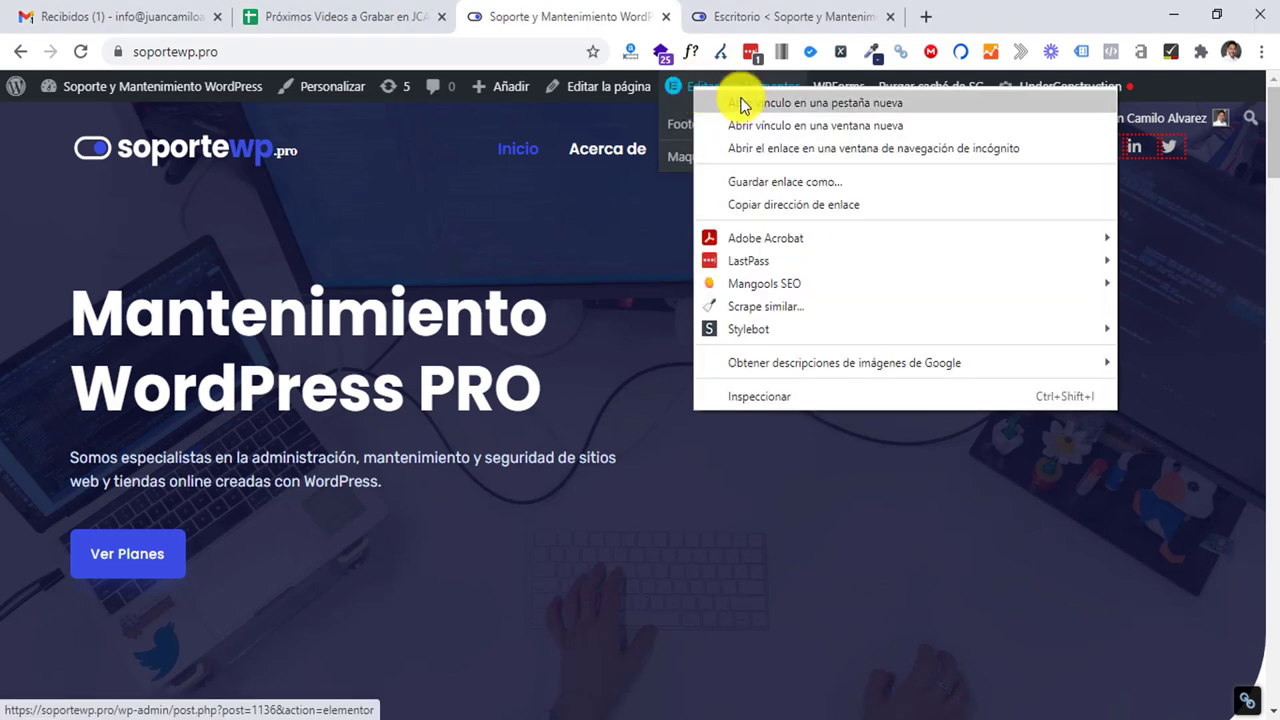
click(737, 102)
click(714, 24)
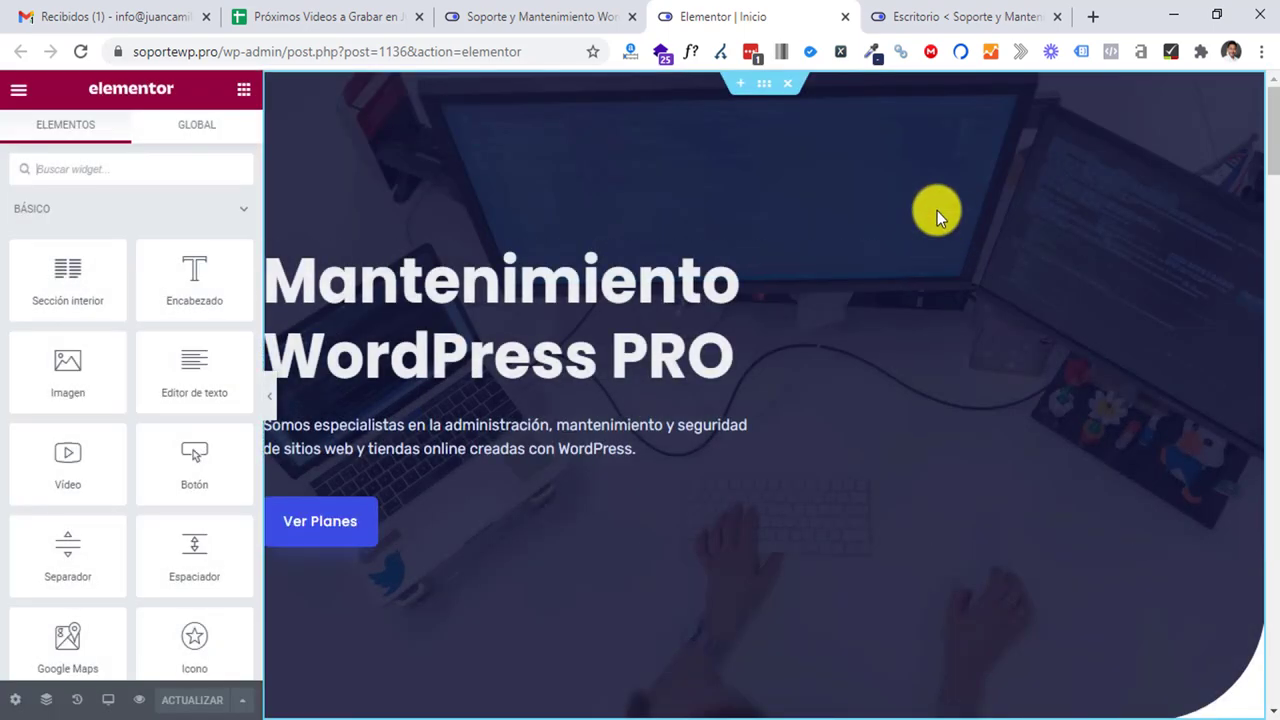
Step: Go to the end of the page and open the dark footer template for editing
scroll(1012, 276, down, 20)
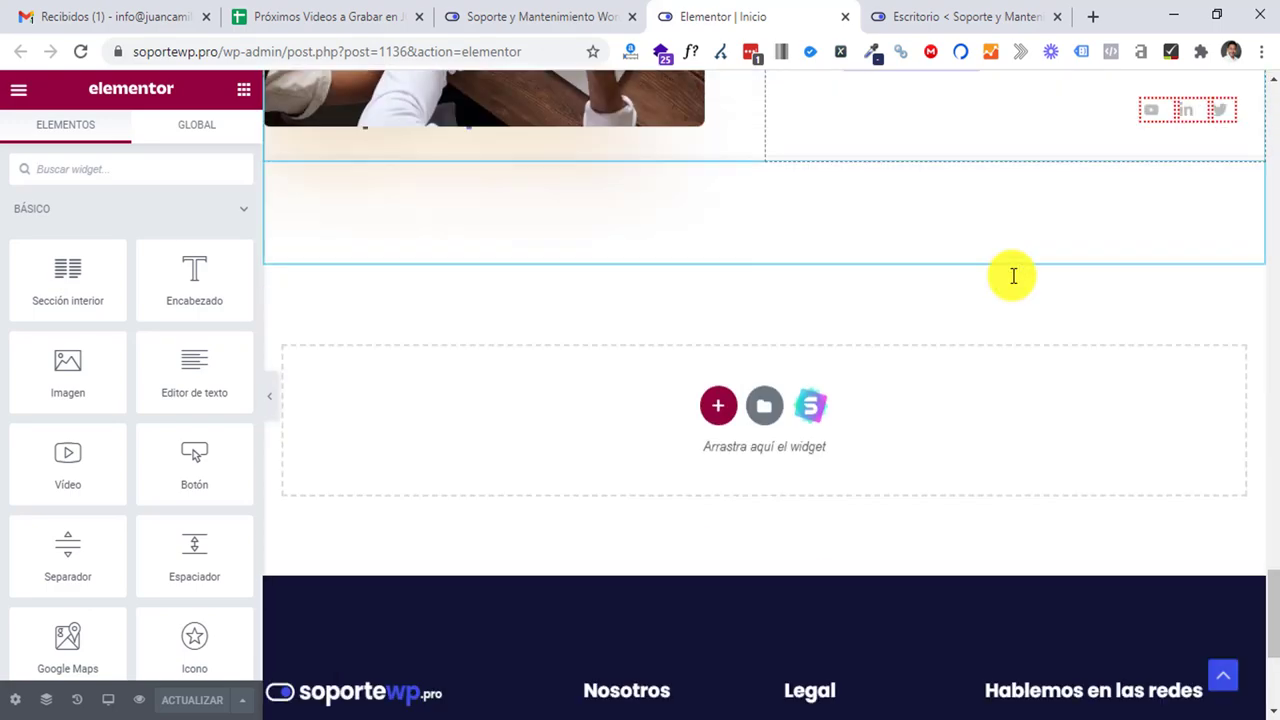
scroll(1011, 277, up, 15)
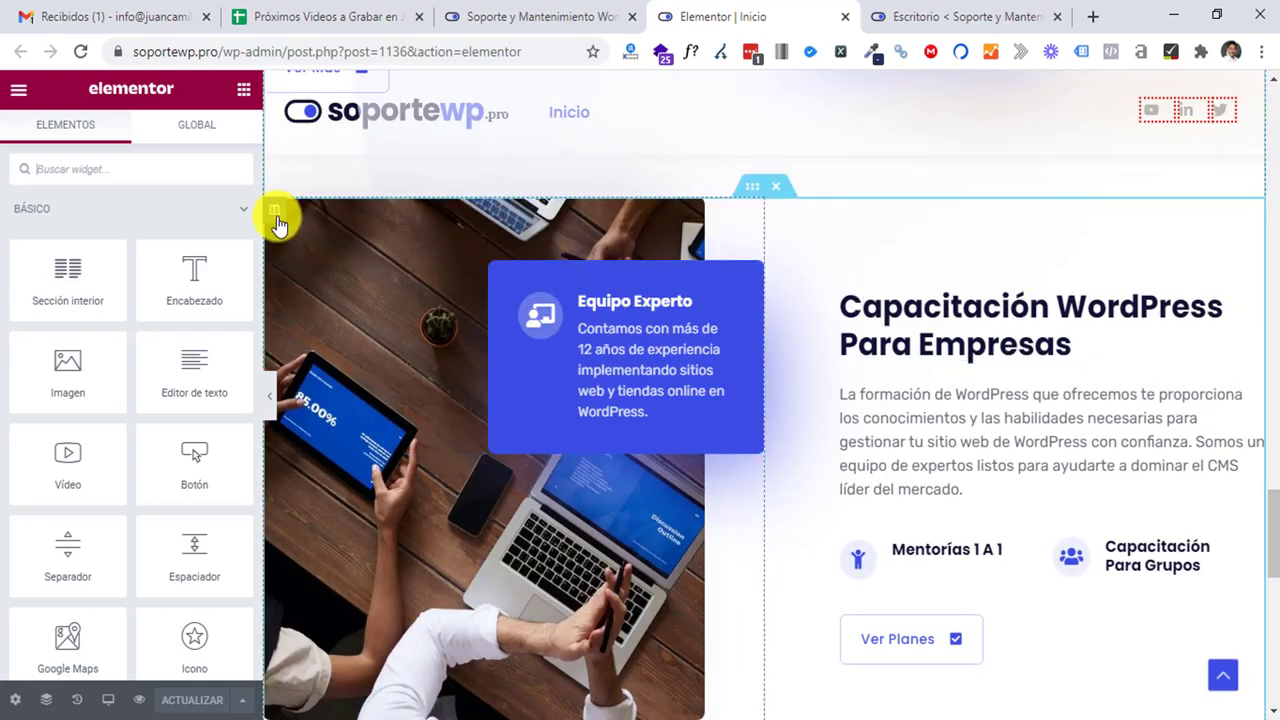
scroll(737, 218, up, 2)
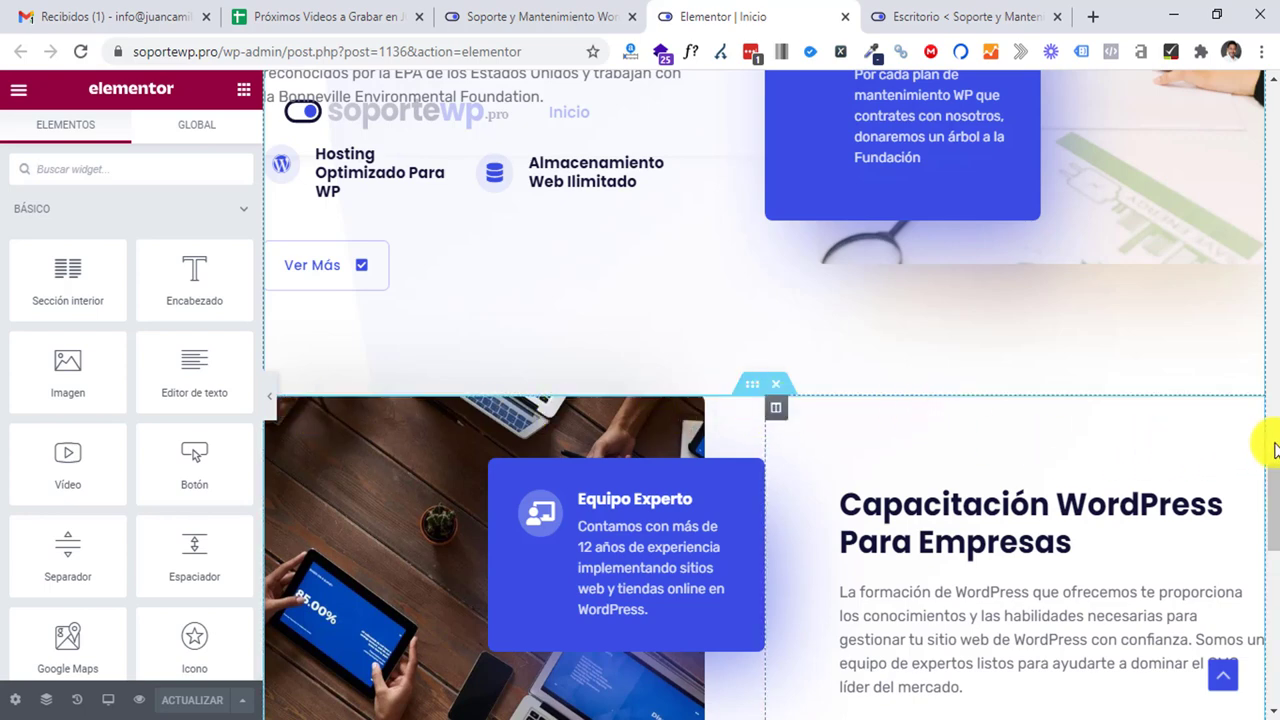
scroll(1125, 423, down, 15)
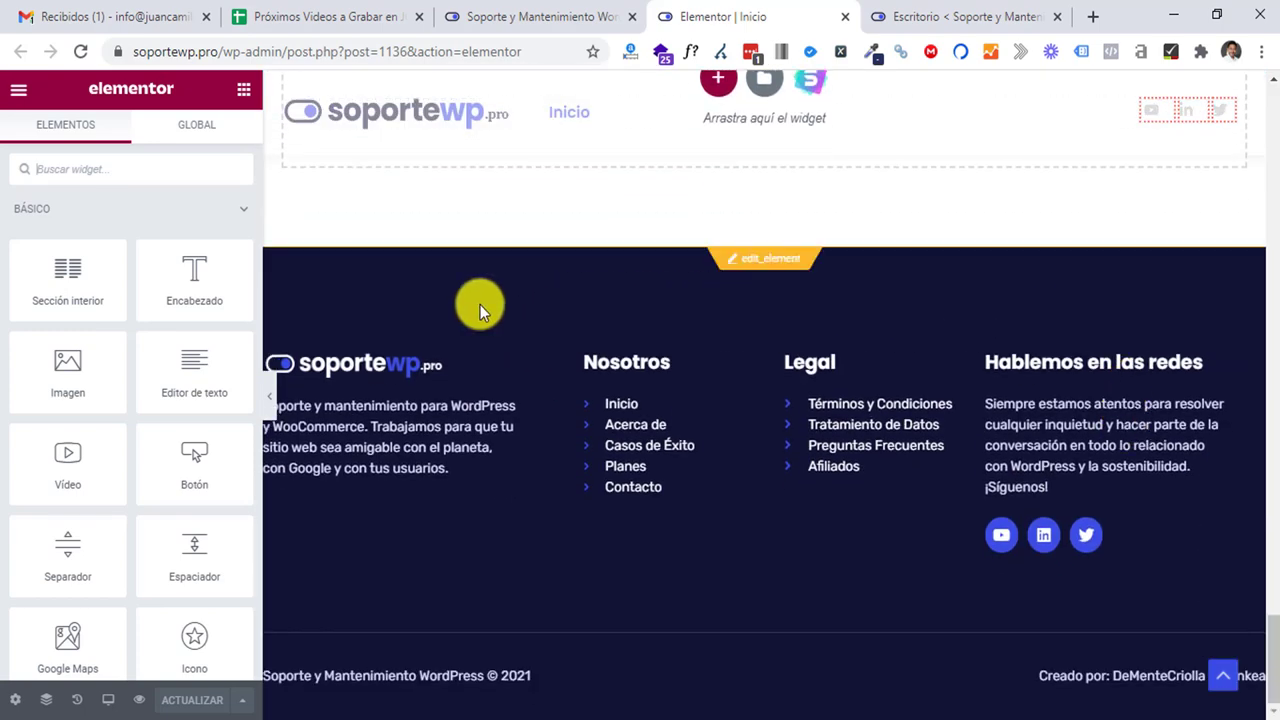
click(776, 266)
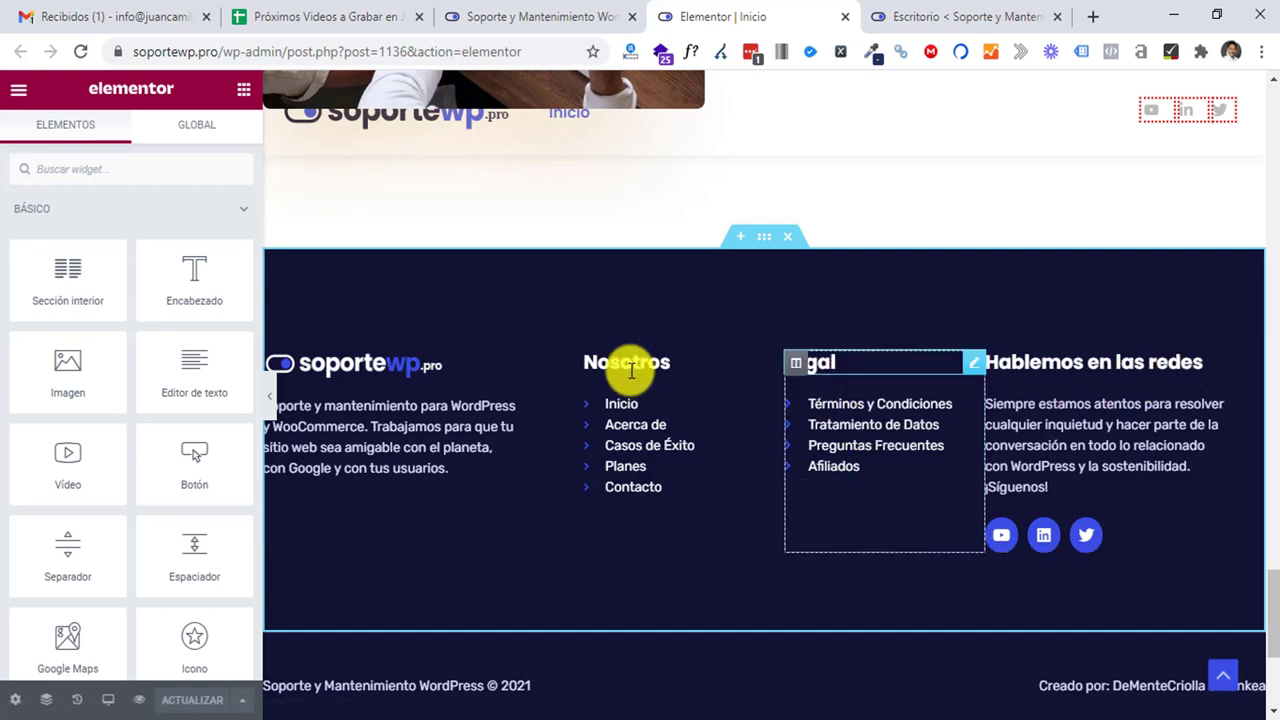
Step: Open the settings of the footer's logo image box and highlight its description text
click(537, 367)
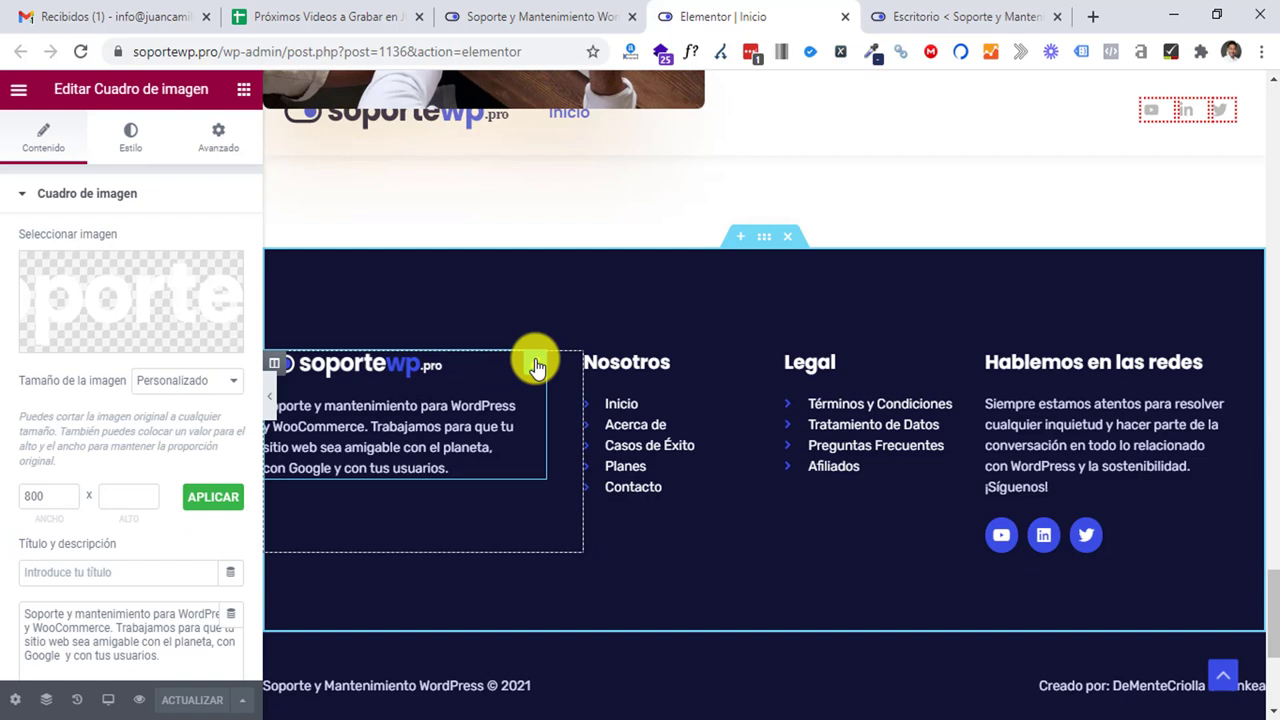
mouse_move(153, 302)
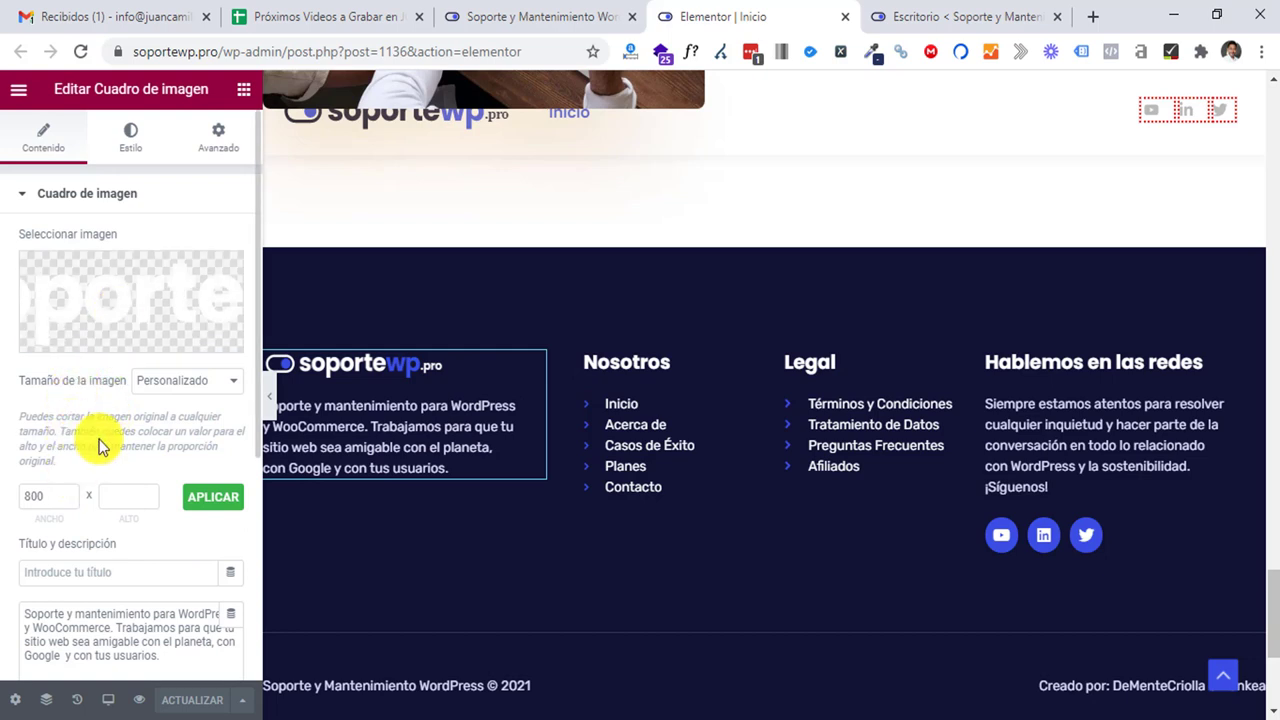
scroll(102, 440, down, 2)
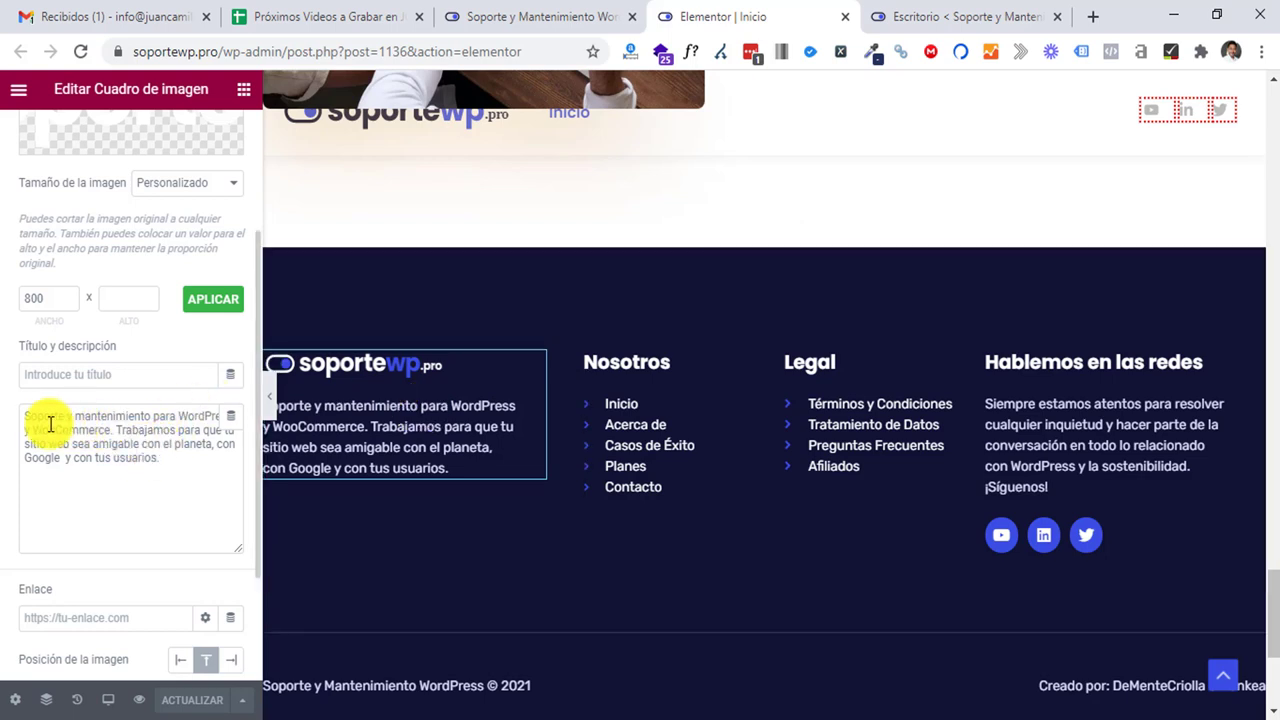
drag(34, 420, 177, 463)
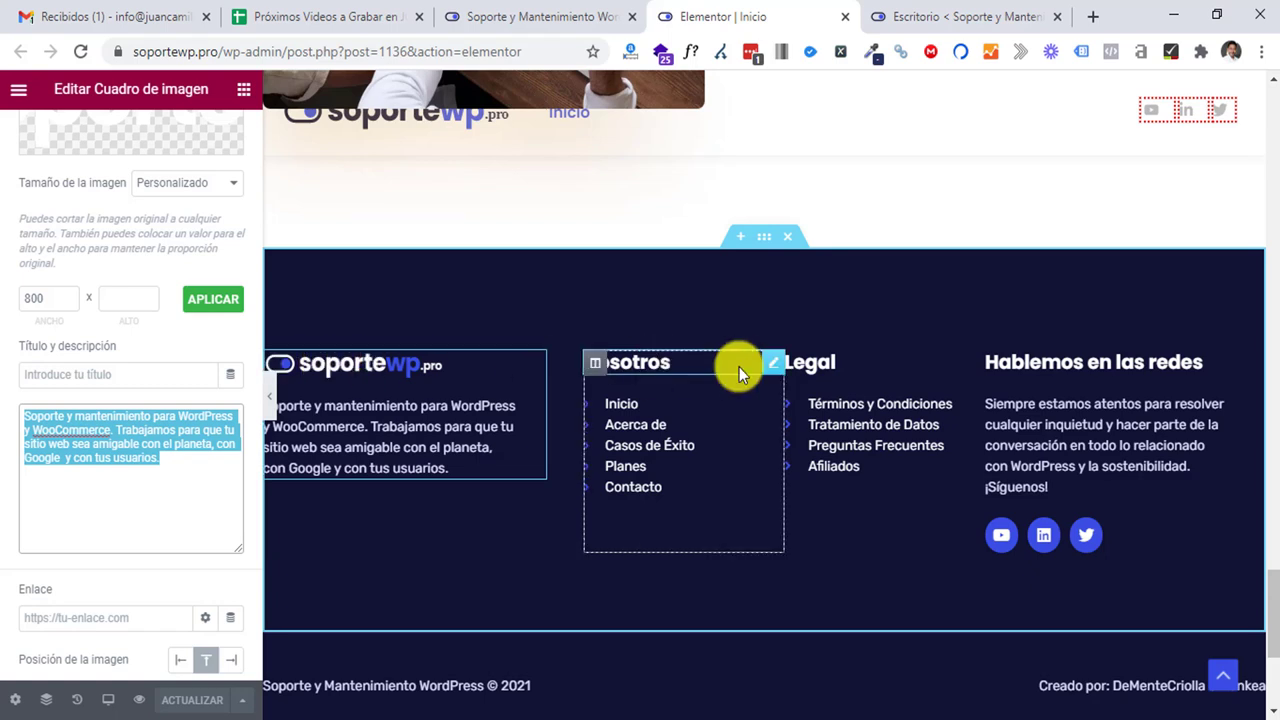
Step: Examine the settings of the Nosotros heading and its column, including the column's style and the heading's size options
click(770, 366)
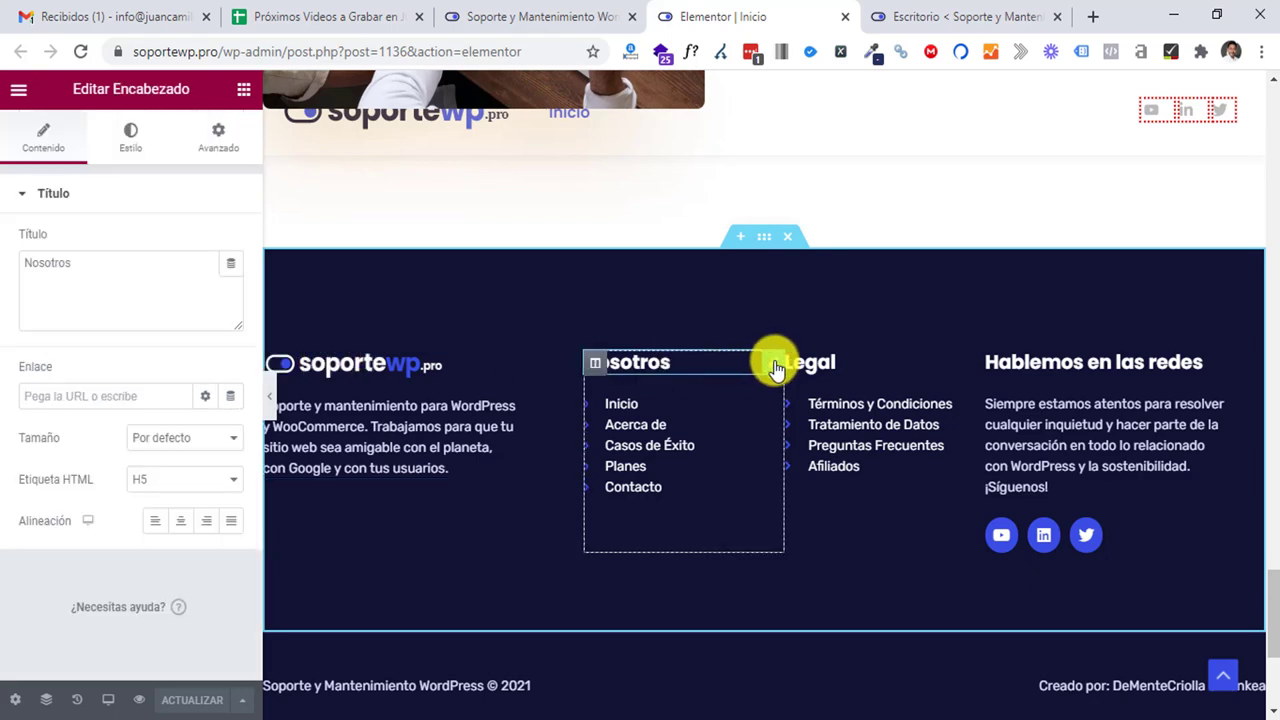
click(594, 367)
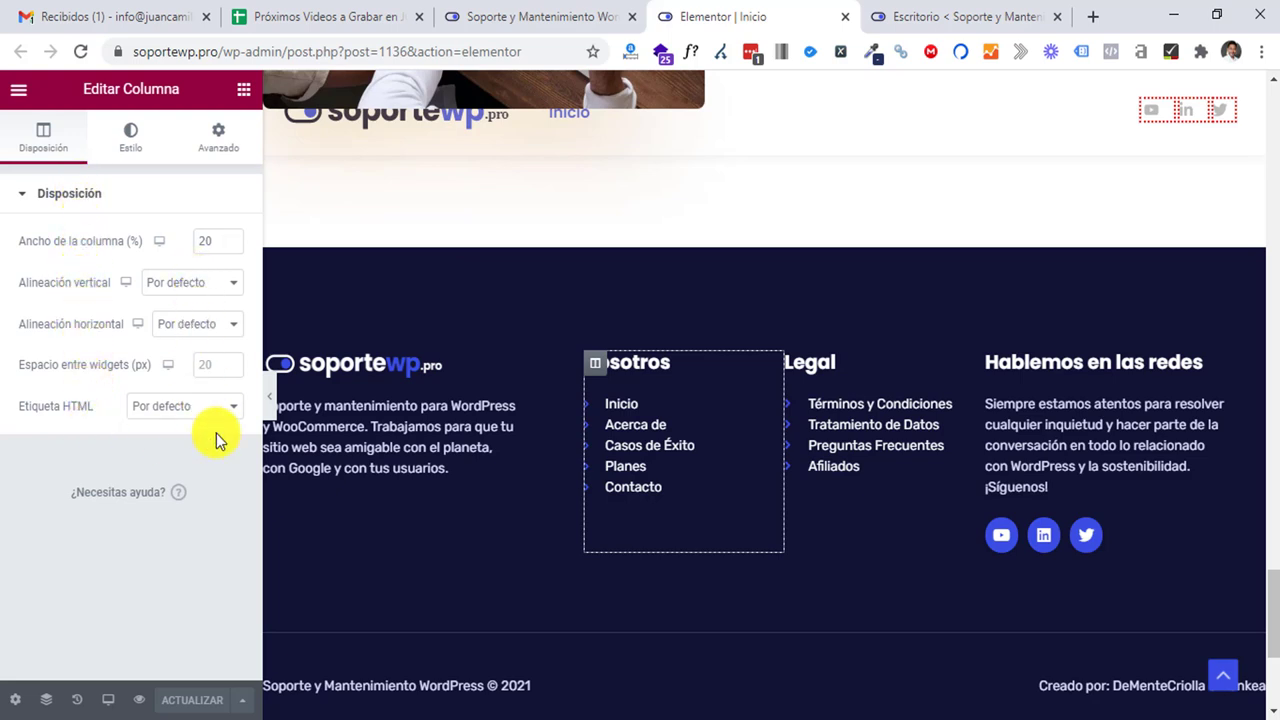
click(140, 140)
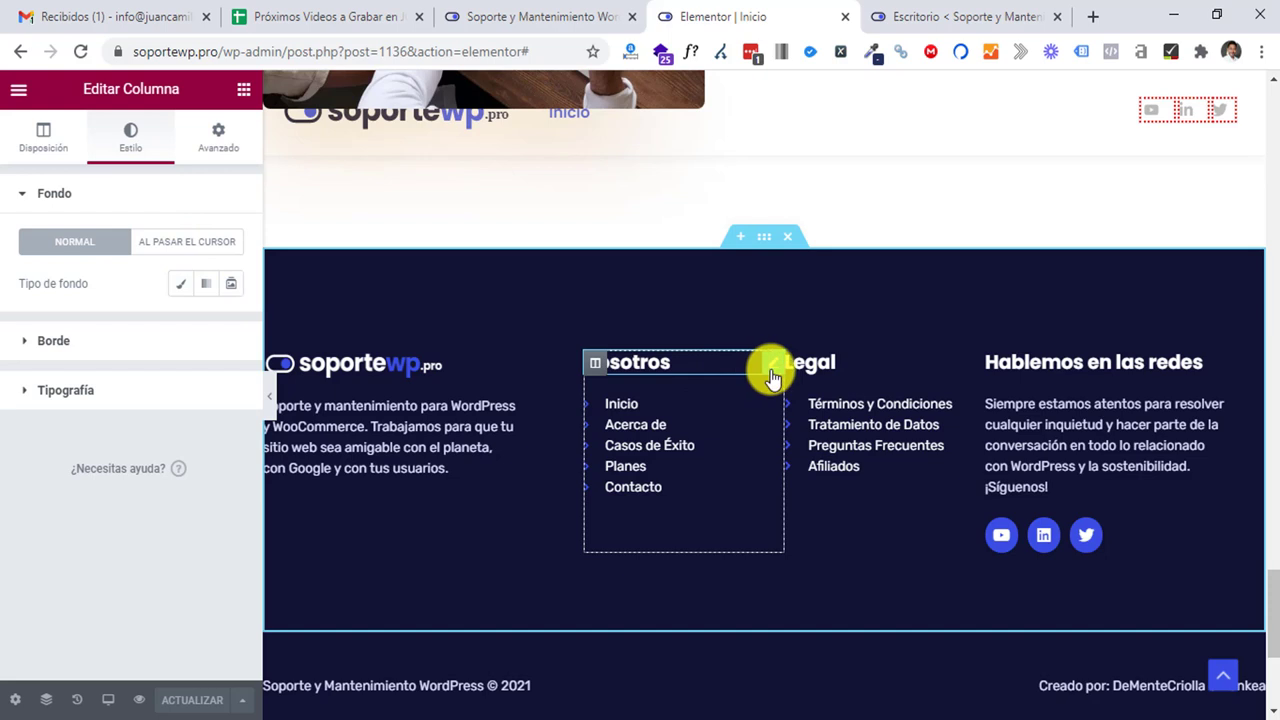
click(771, 373)
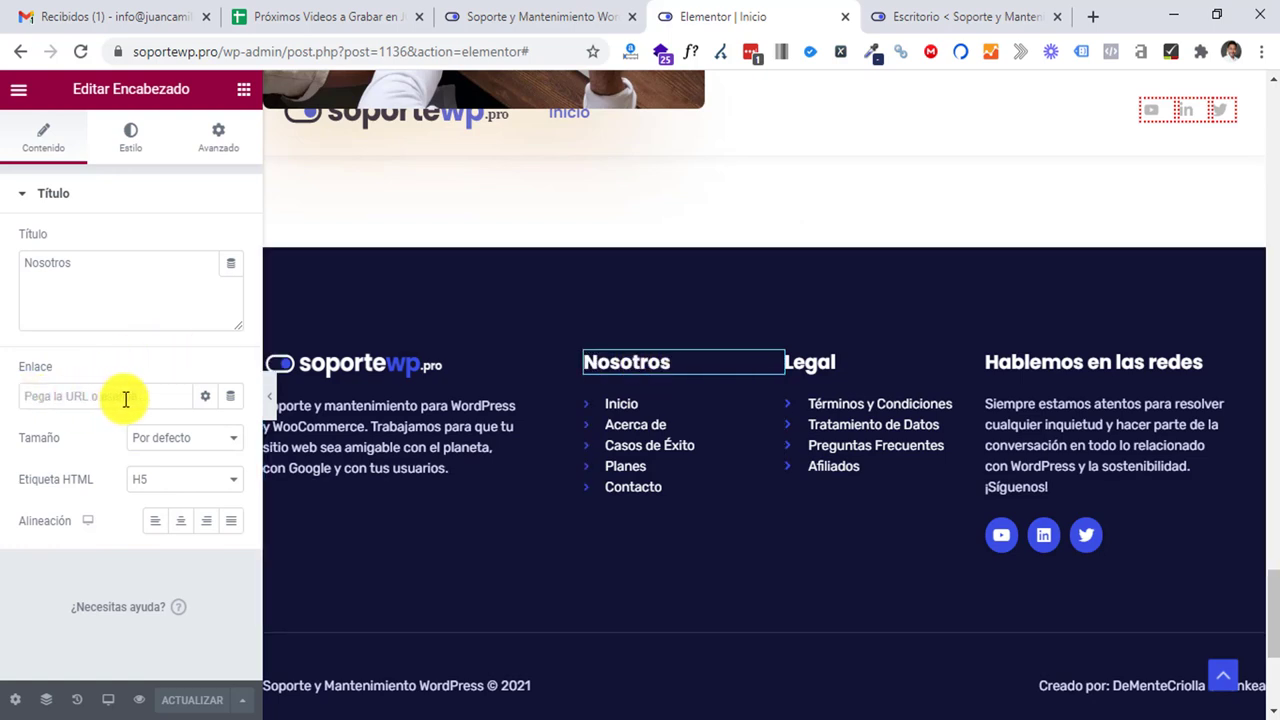
click(236, 443)
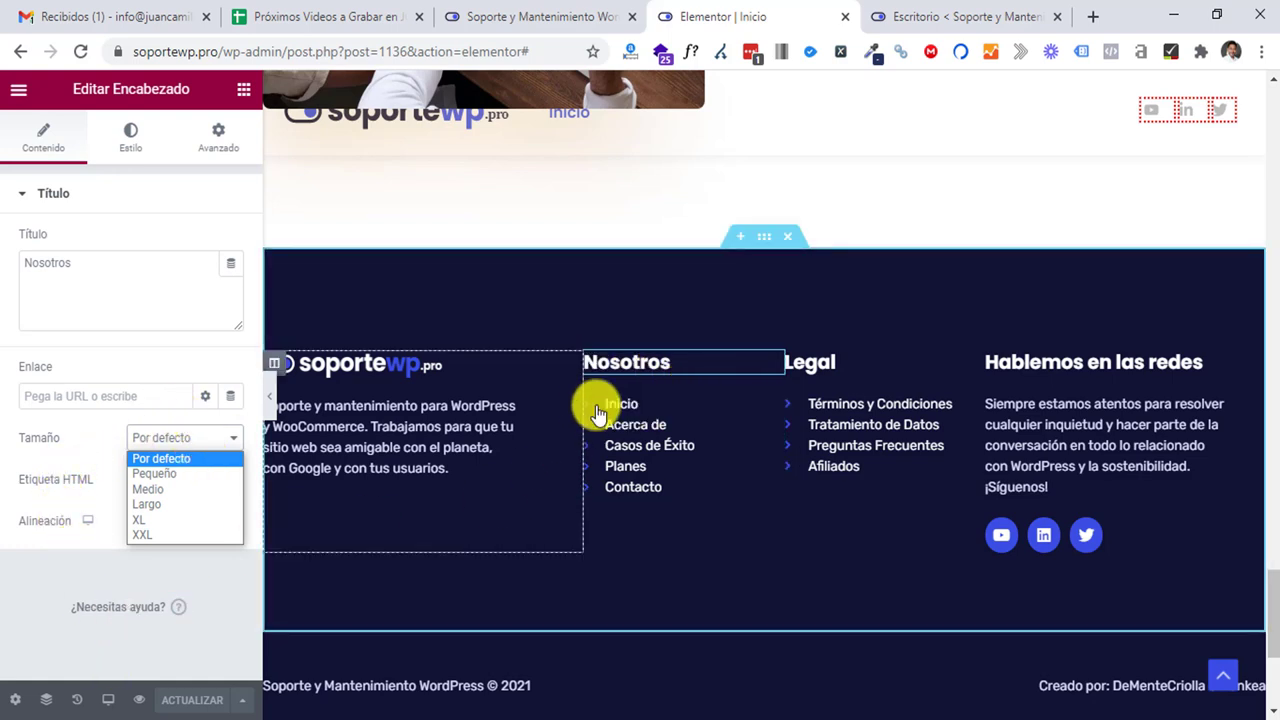
Step: Open the Nosotros icon list, expand its Inicio item and view the icon library without changing the icon
click(770, 412)
click(770, 412)
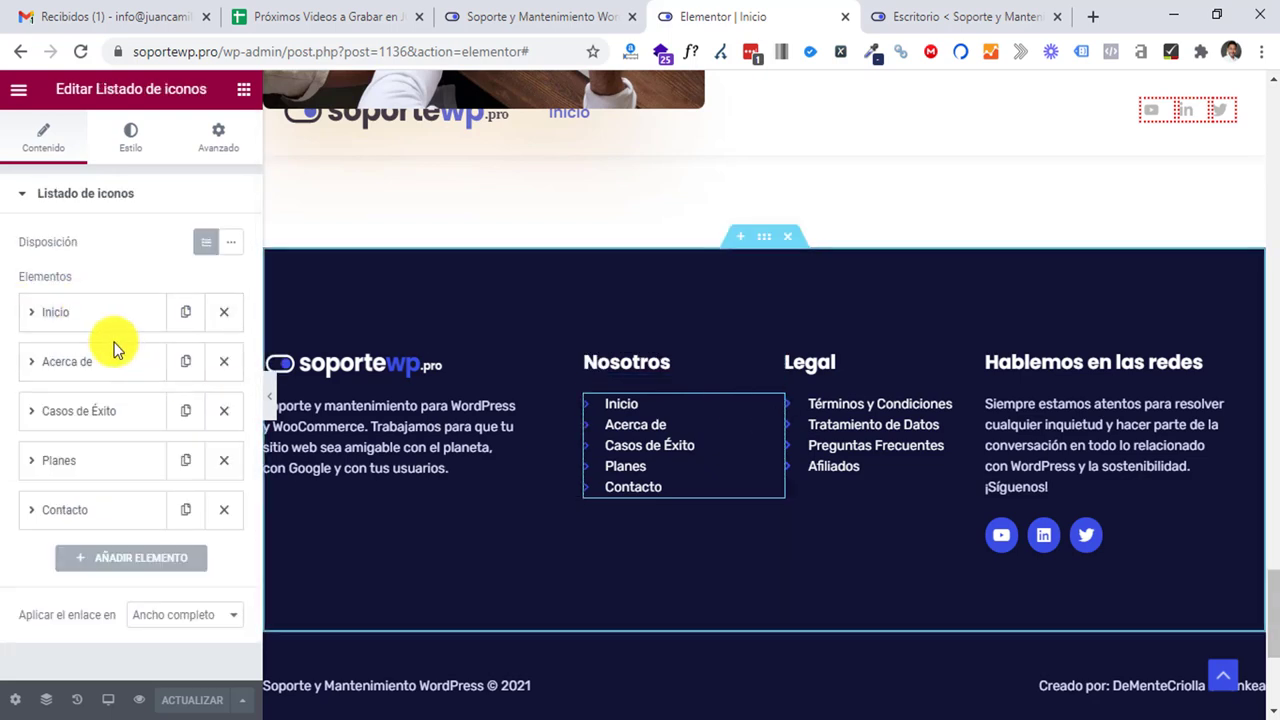
click(45, 316)
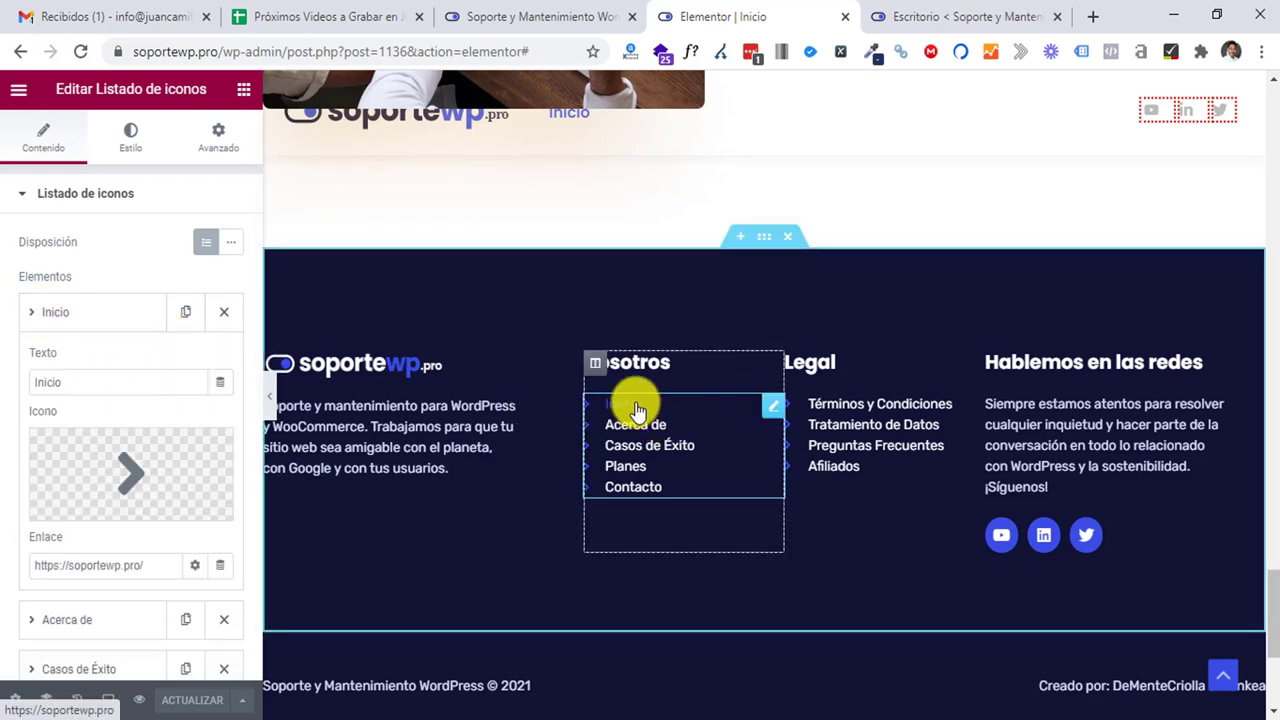
mouse_move(115, 475)
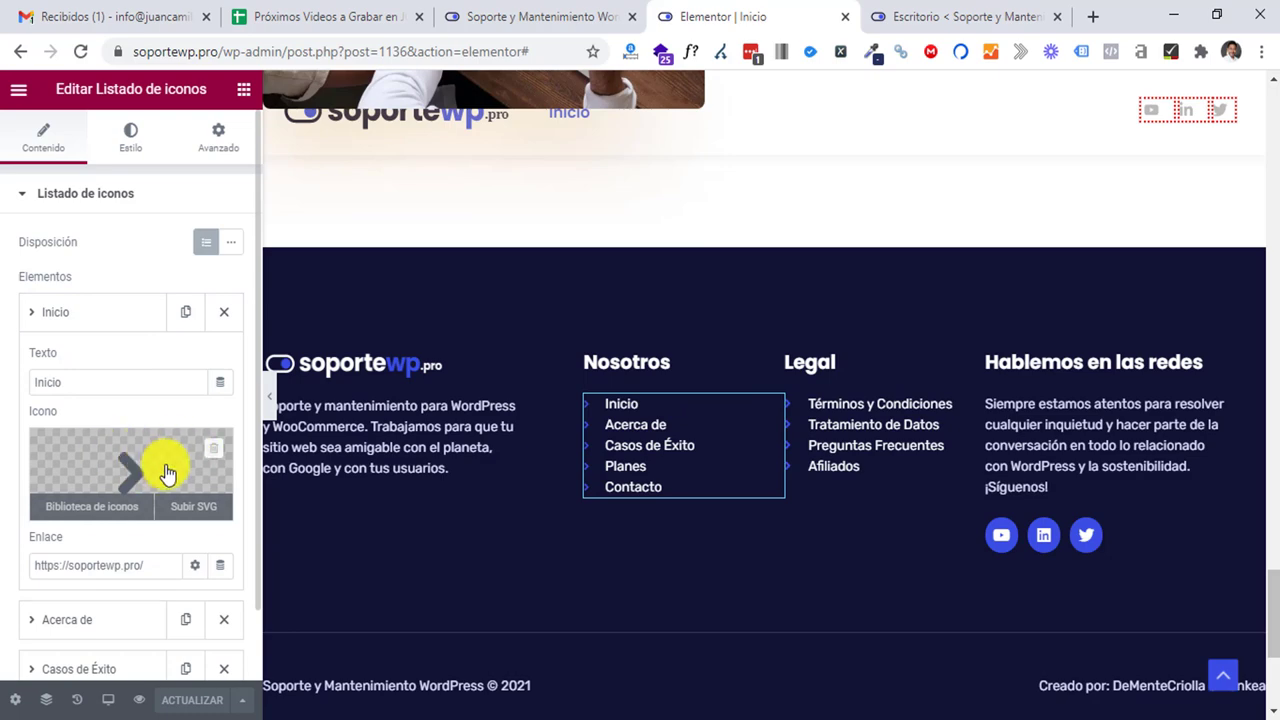
click(105, 515)
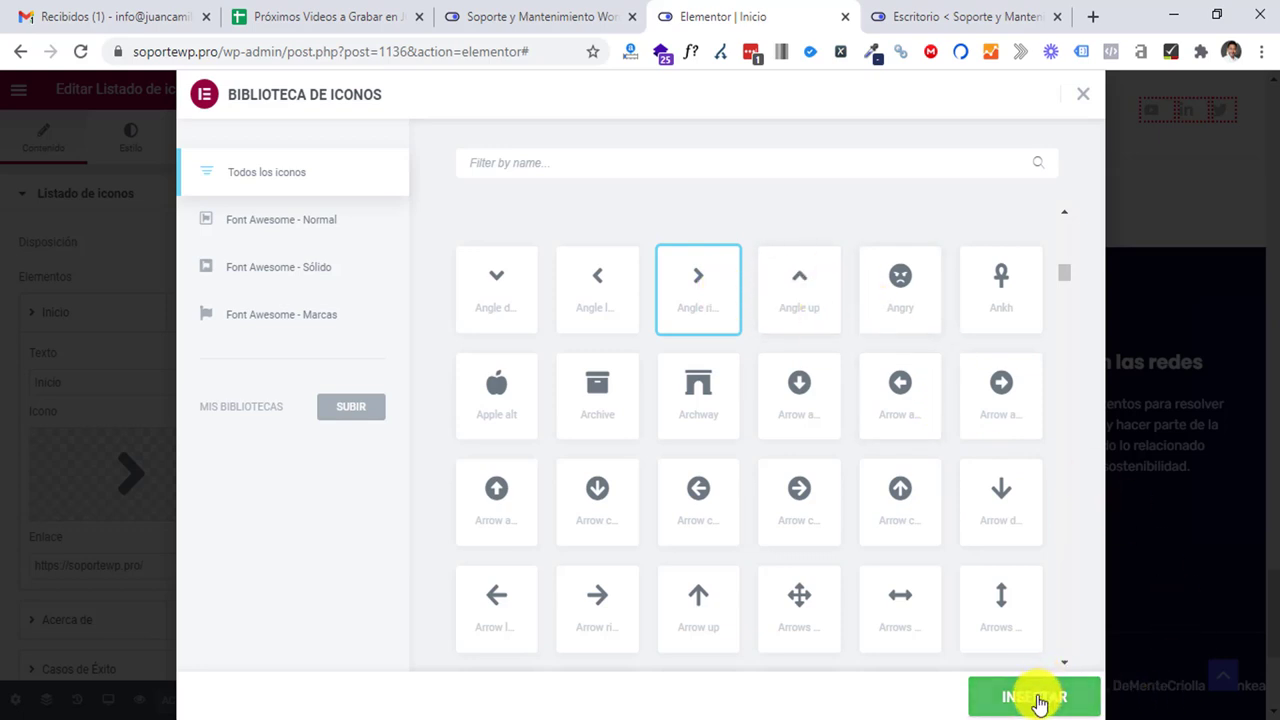
click(1084, 92)
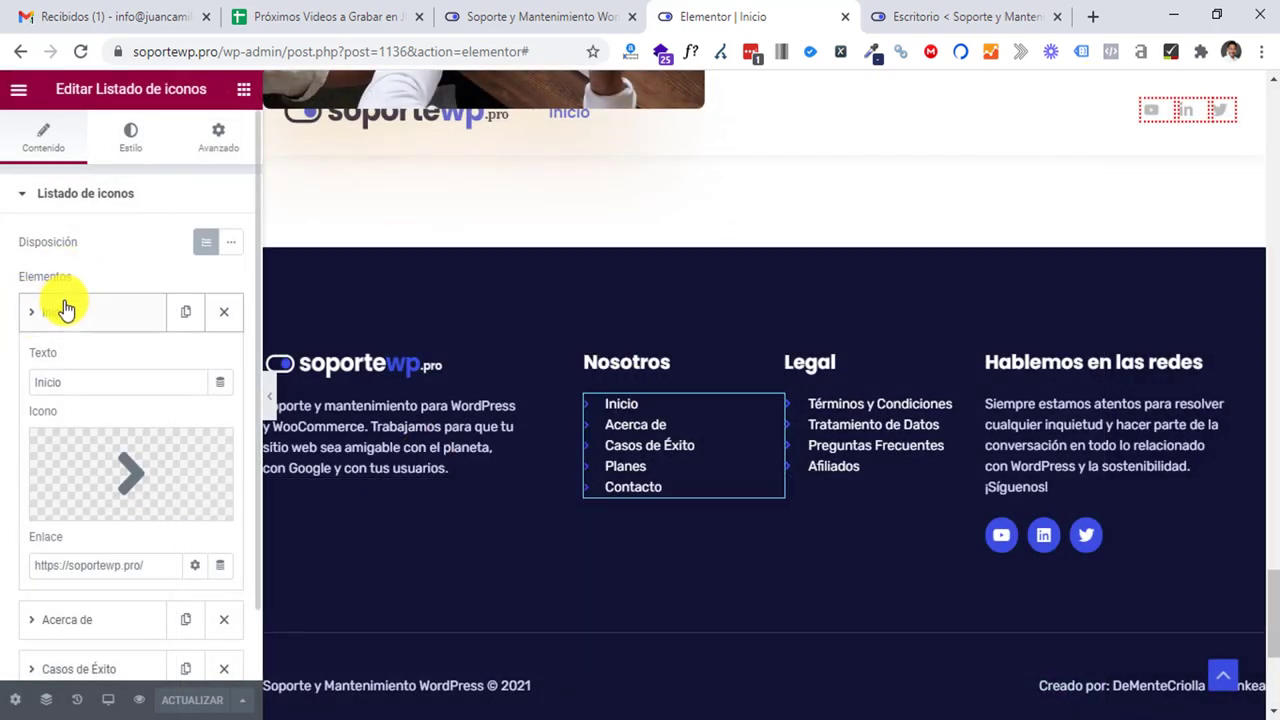
Step: Collapse the Inicio item and check the text, icon and link of the Acerca de item
scroll(130, 440, down, 1)
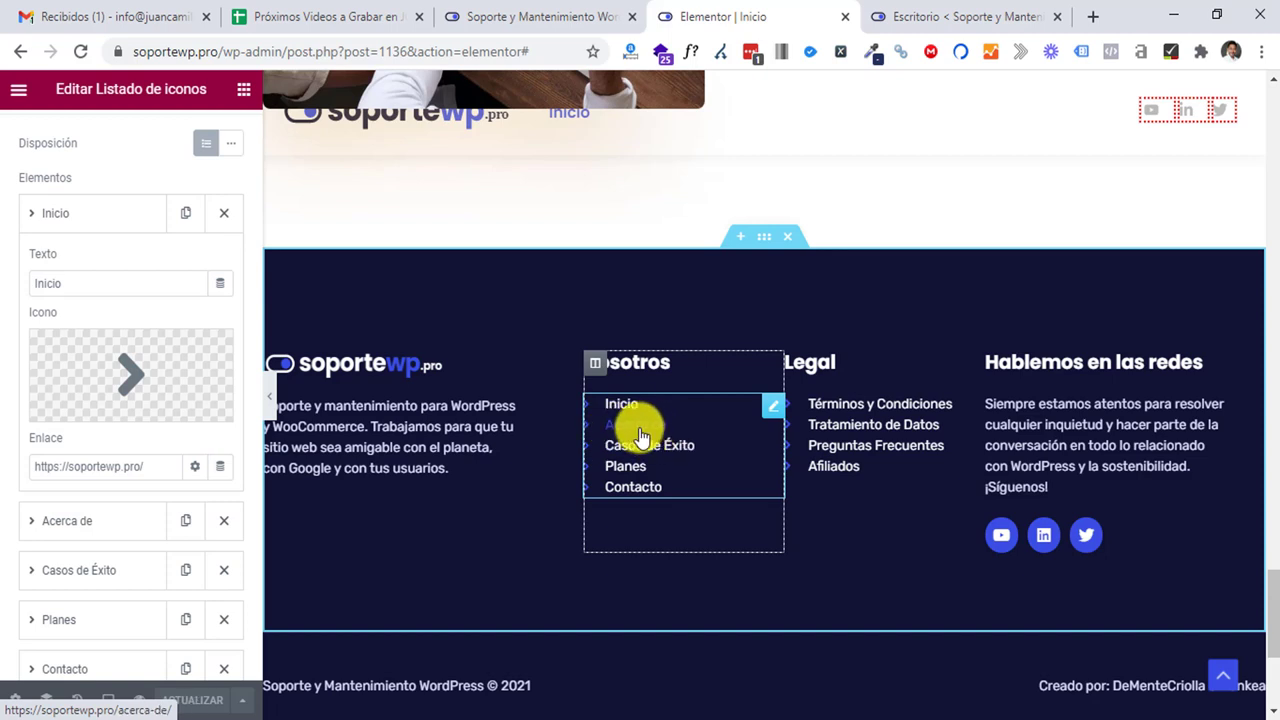
click(52, 216)
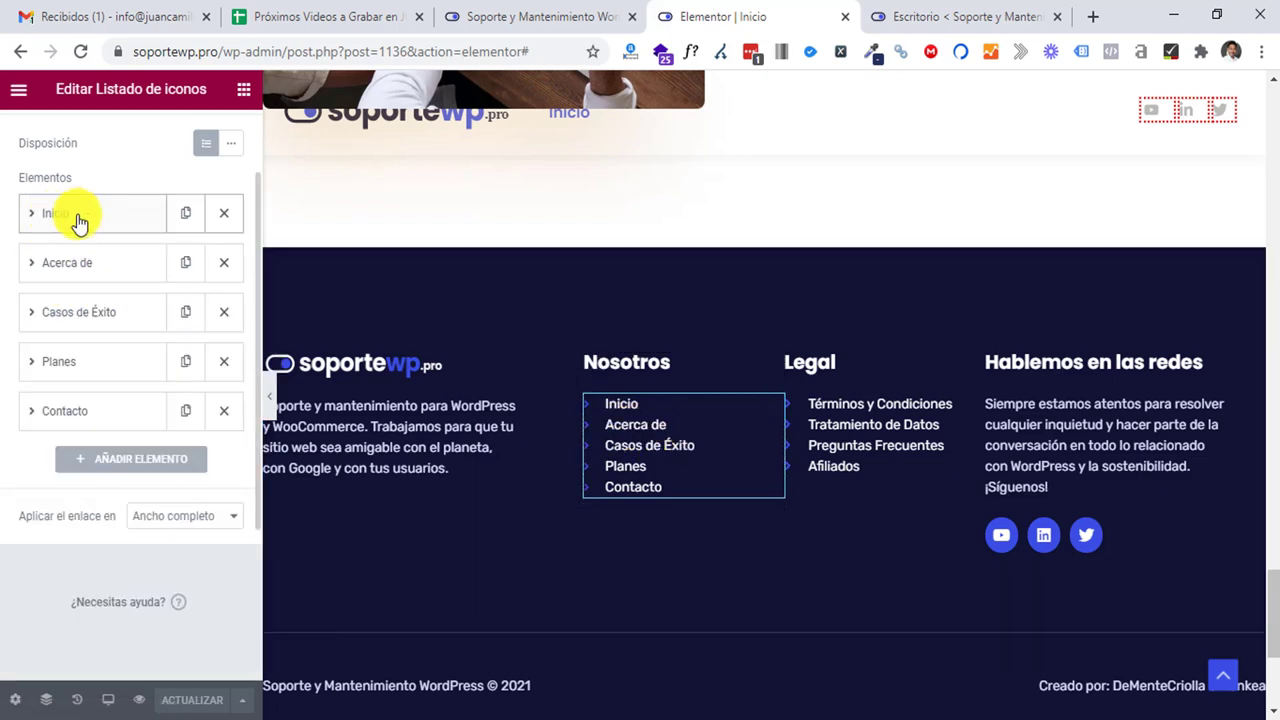
click(47, 265)
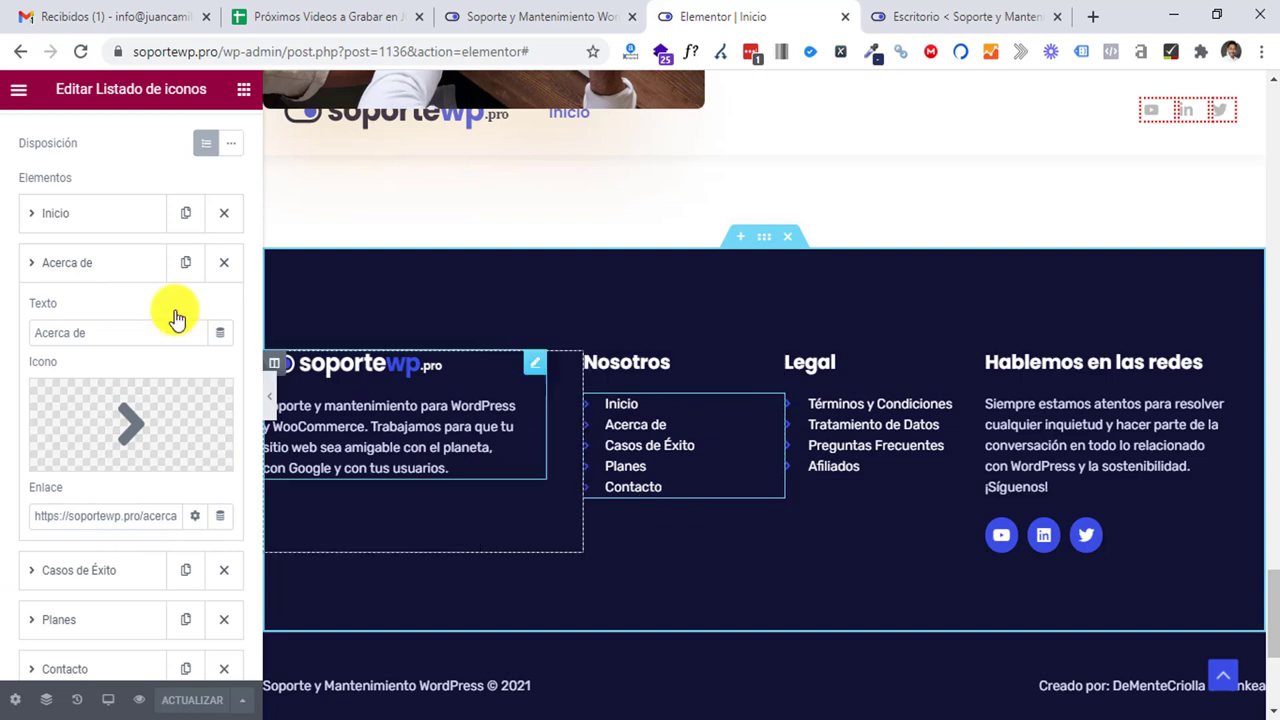
click(46, 252)
Step: Review the Legal heading and its icon list, as well as the description in the "Hablemos en las redes" image box
click(827, 364)
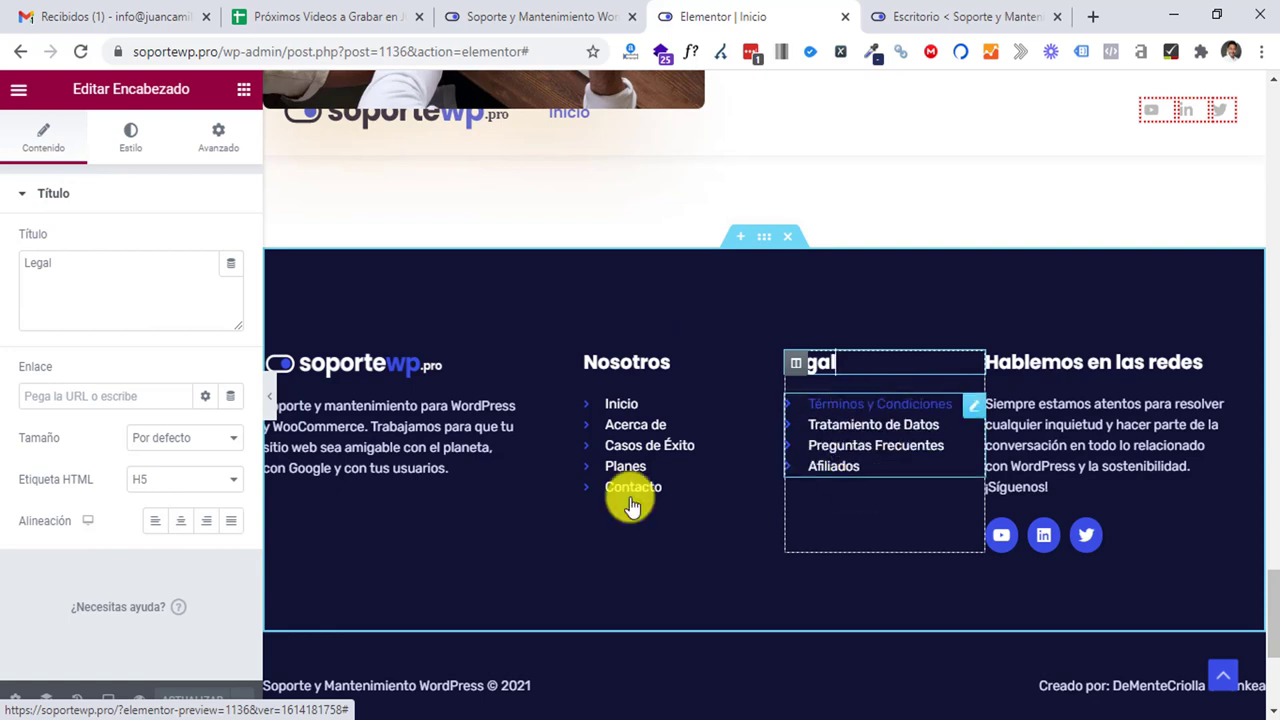
click(945, 410)
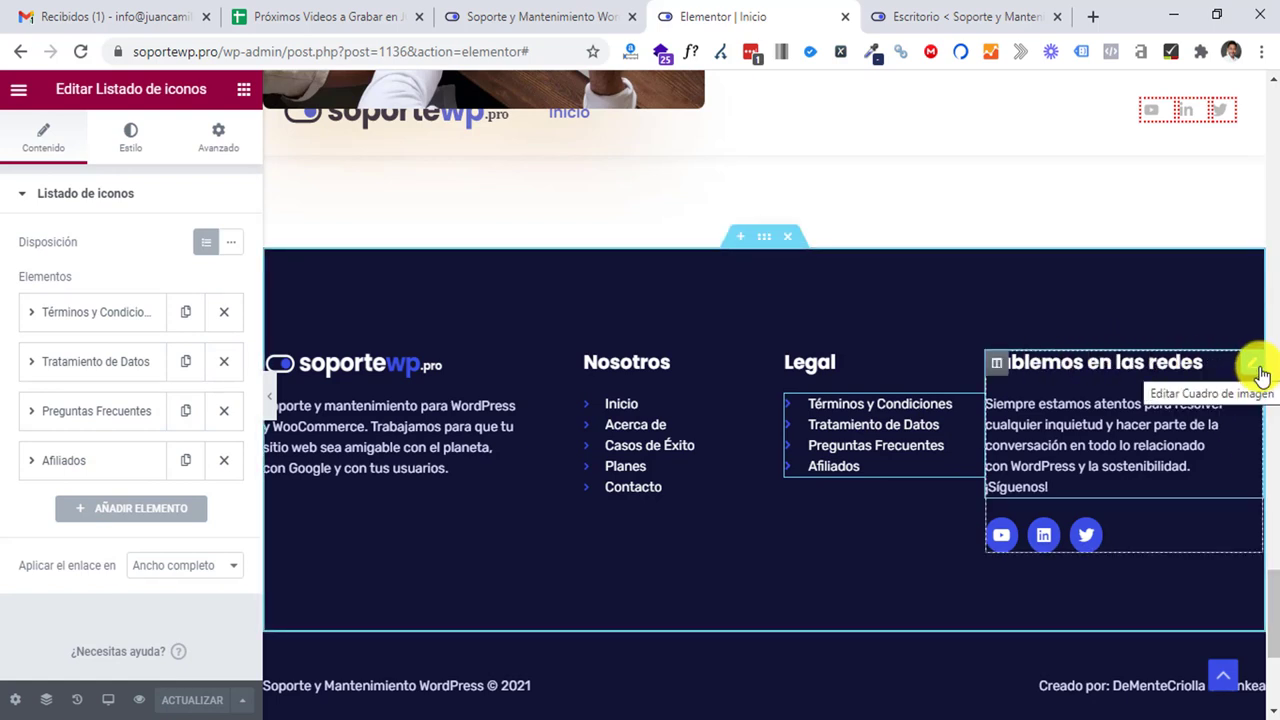
click(1259, 374)
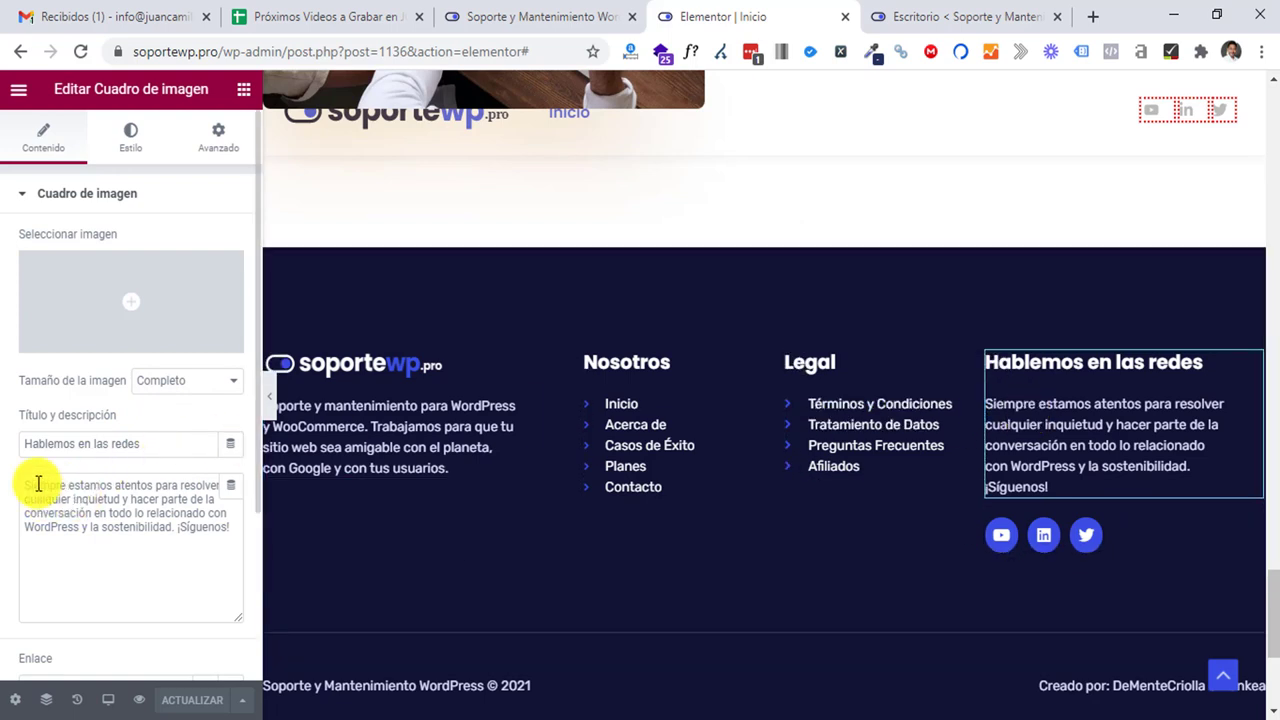
drag(30, 484, 205, 530)
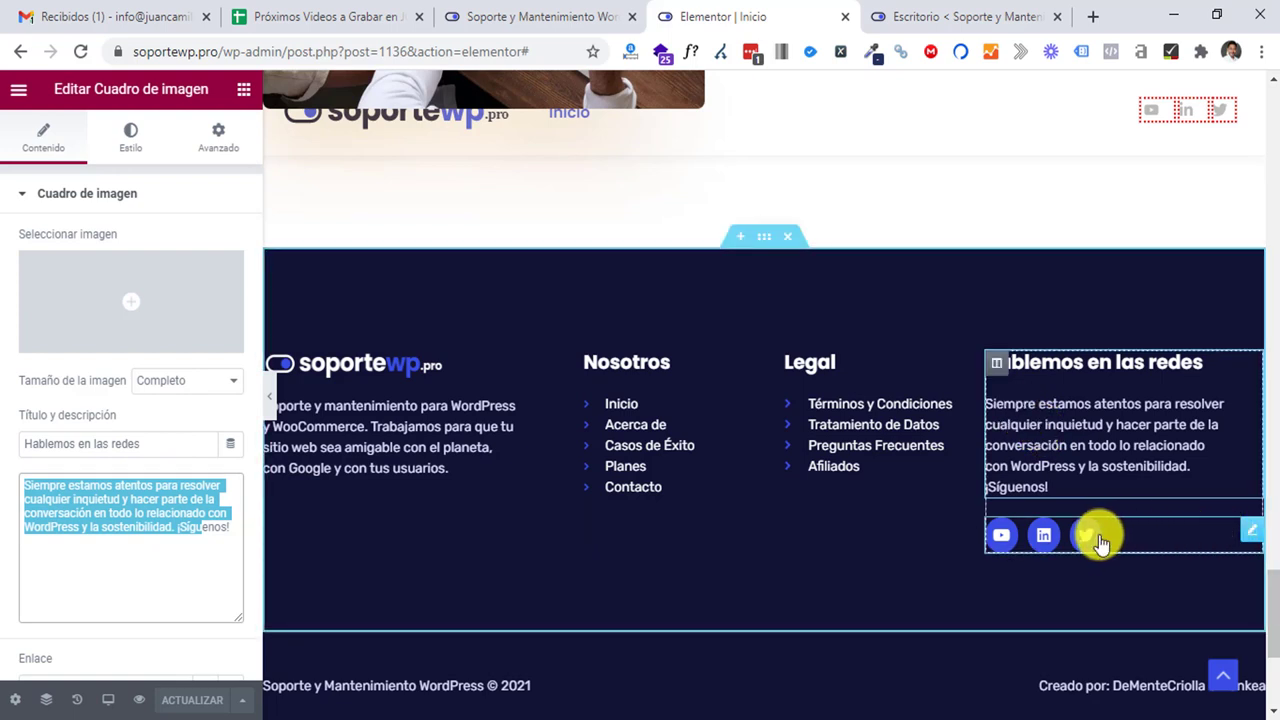
Step: Add a new item to the social icons below the "Hablemos en las redes" text in the footer
click(1258, 539)
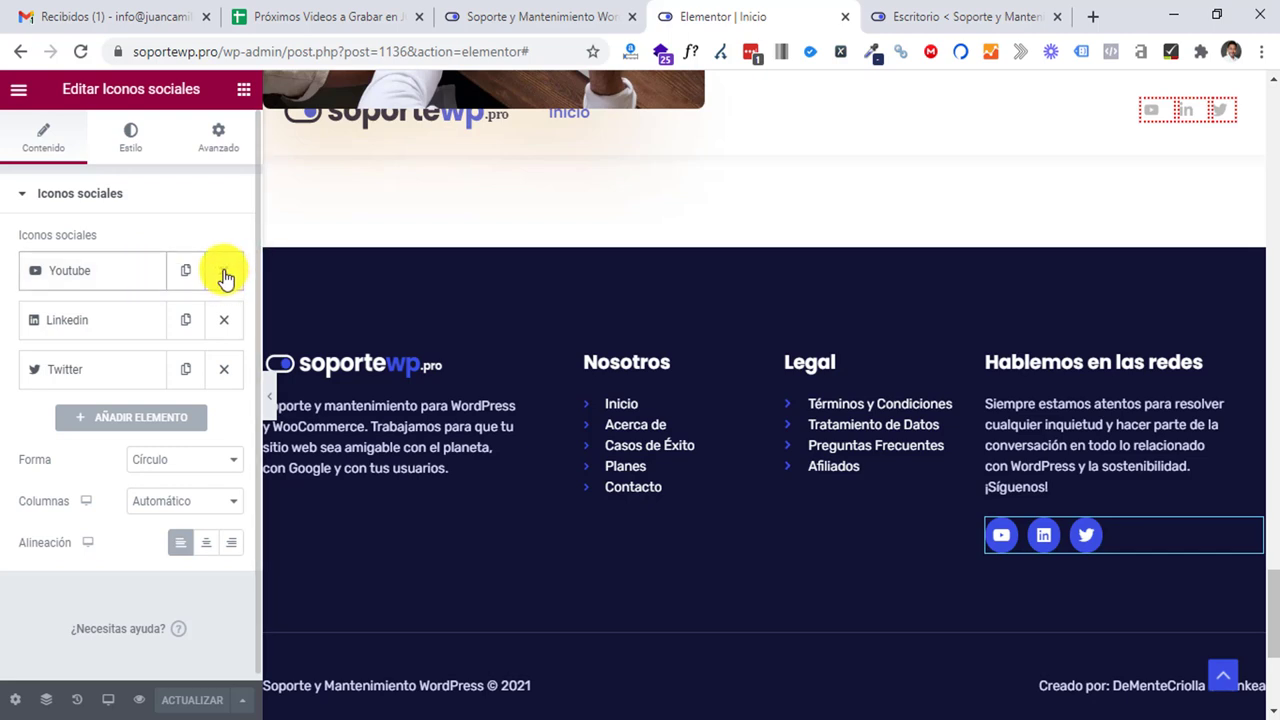
click(110, 427)
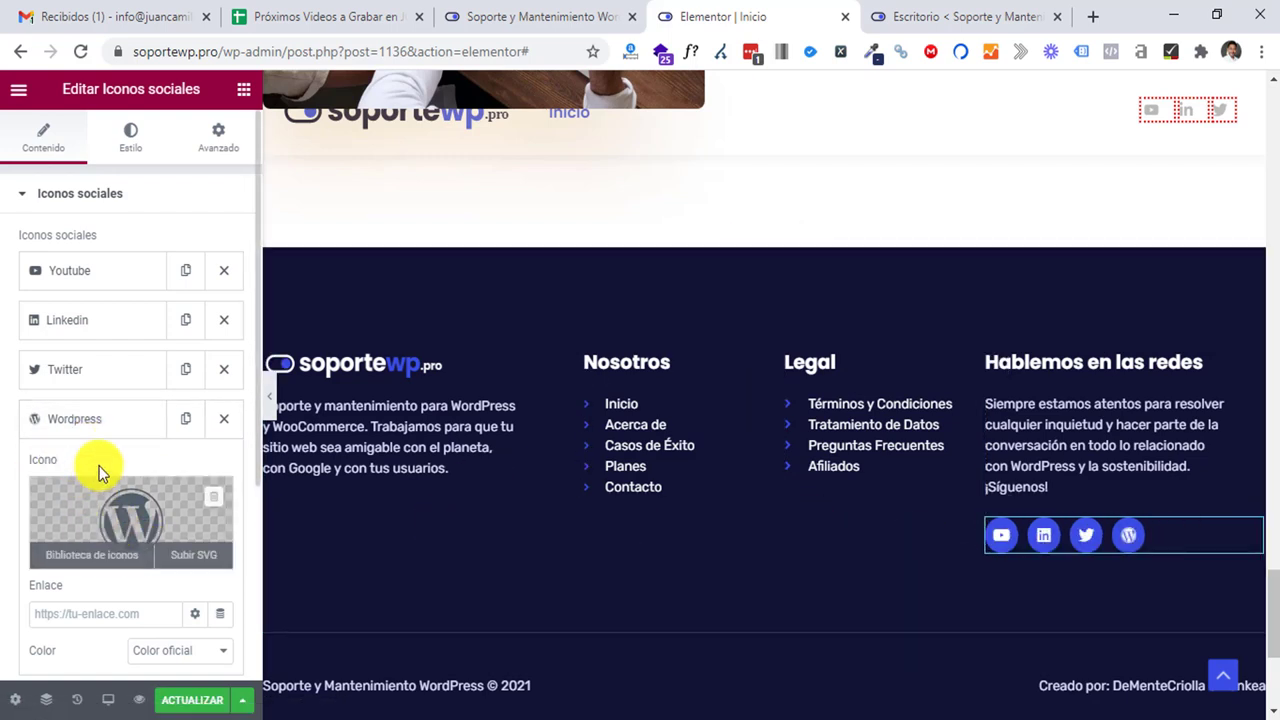
Step: Remove the Wordpress item from the footer's social icons and duplicate the Twitter item
click(224, 419)
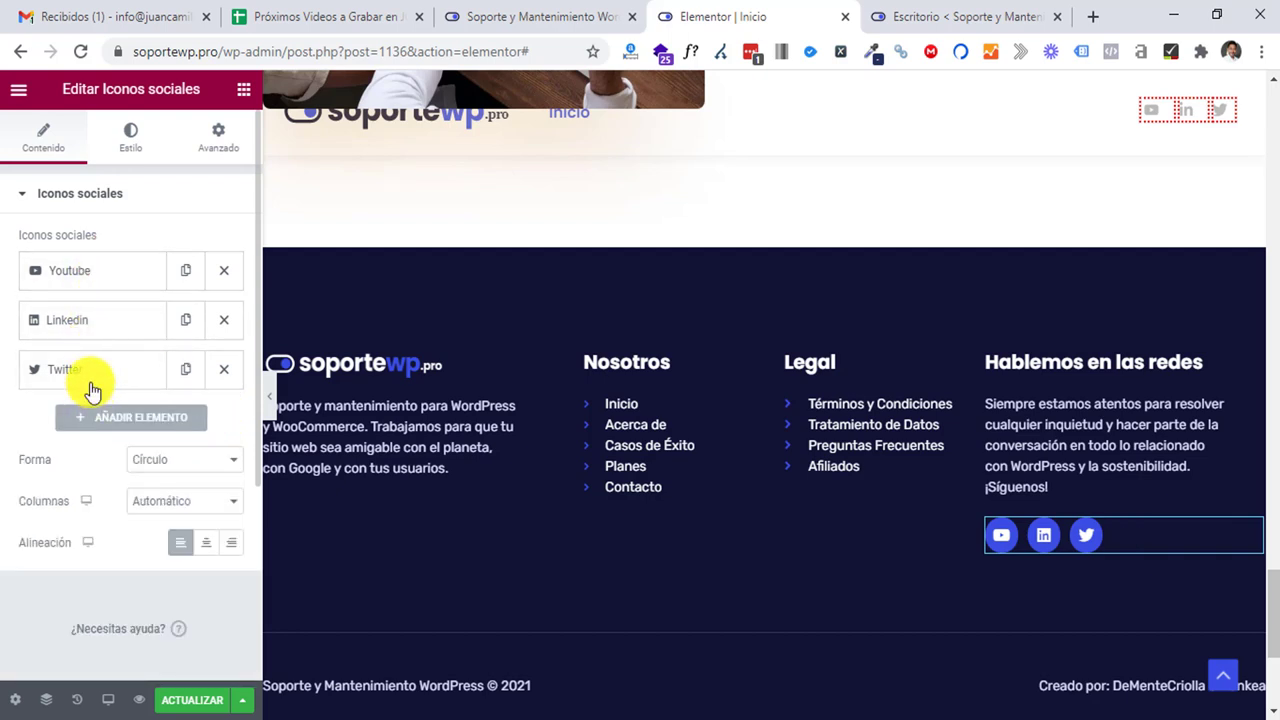
click(186, 370)
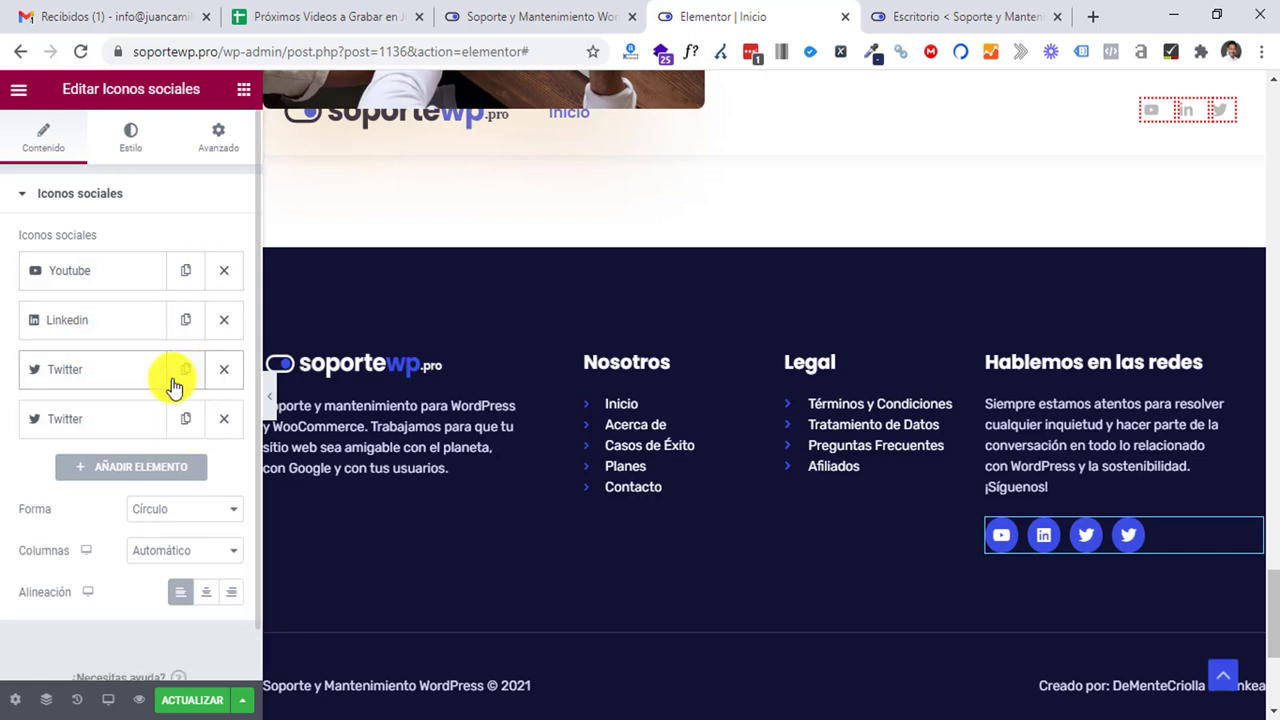
Step: Change the duplicated Twitter item's icon to Vk and check its color options, keeping Color oficial
click(90, 421)
scroll(90, 421, down, 3)
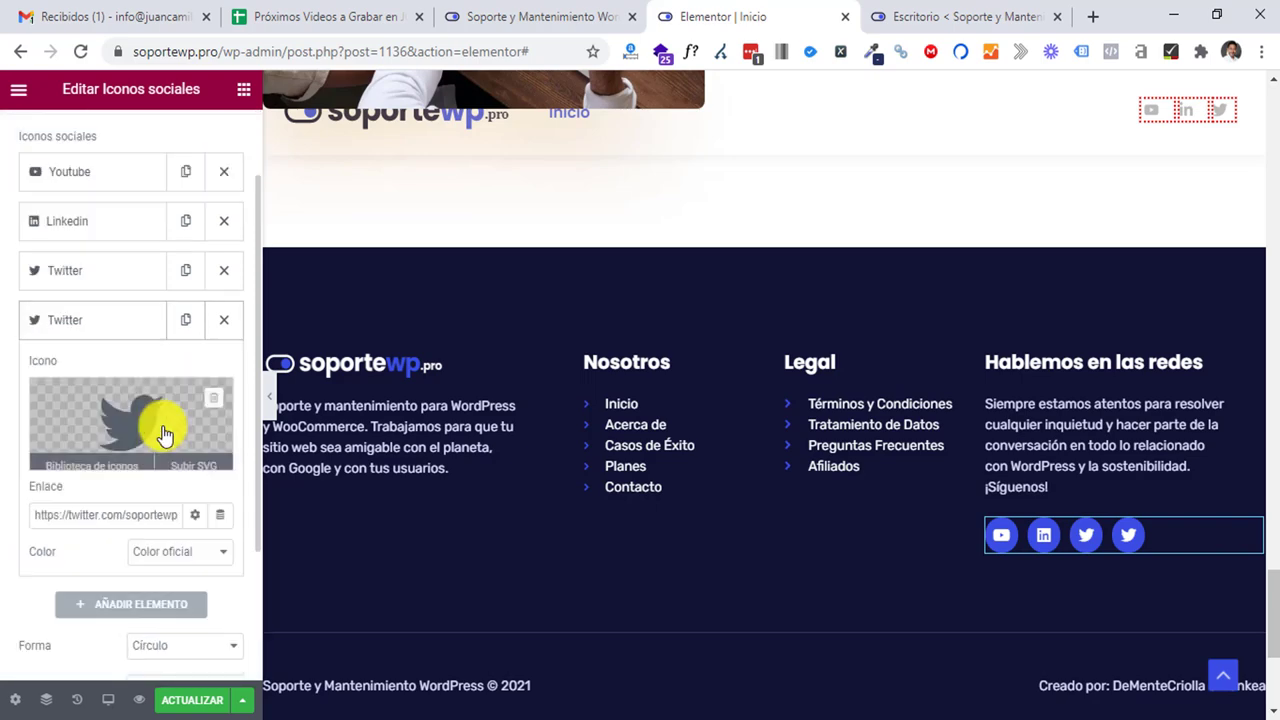
click(80, 360)
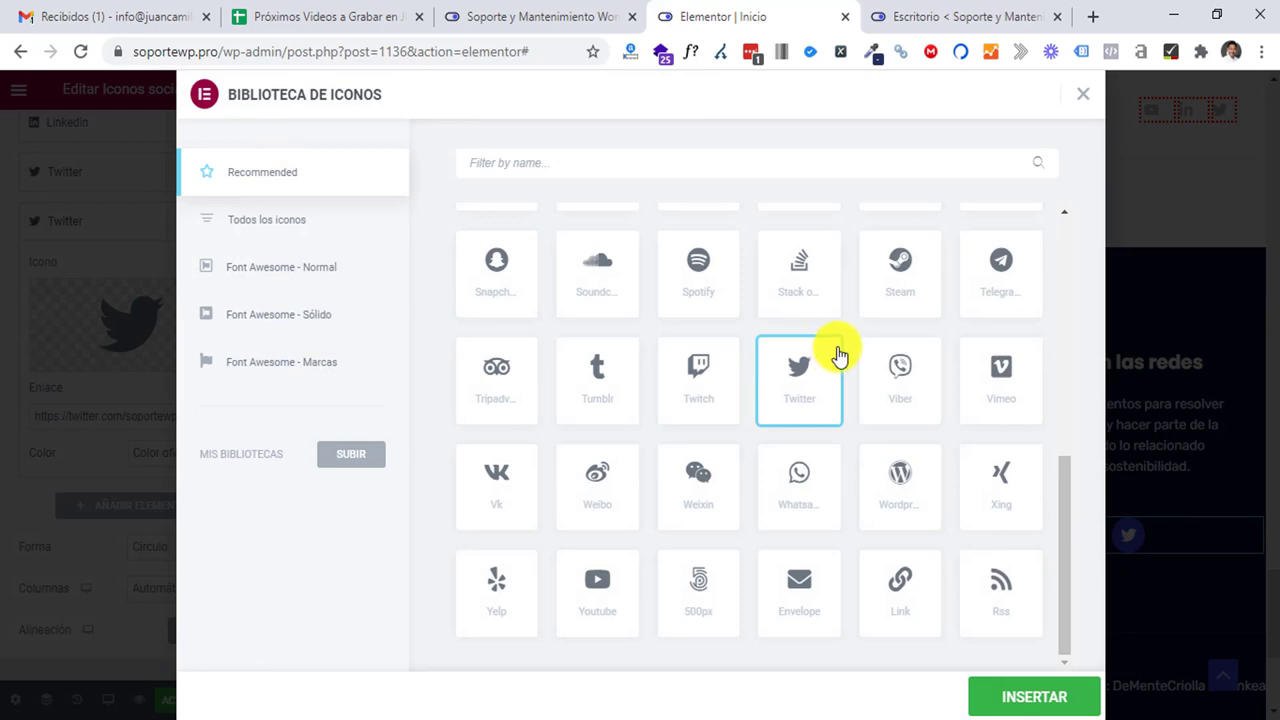
click(486, 484)
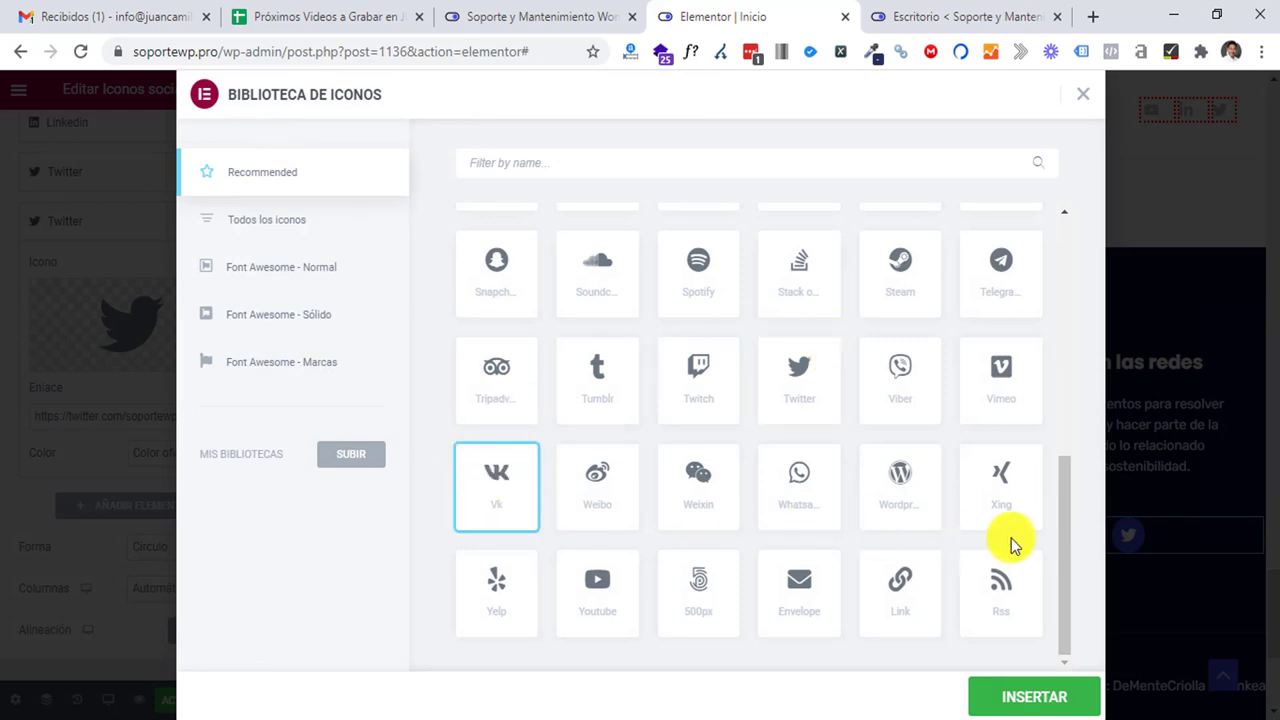
click(1036, 697)
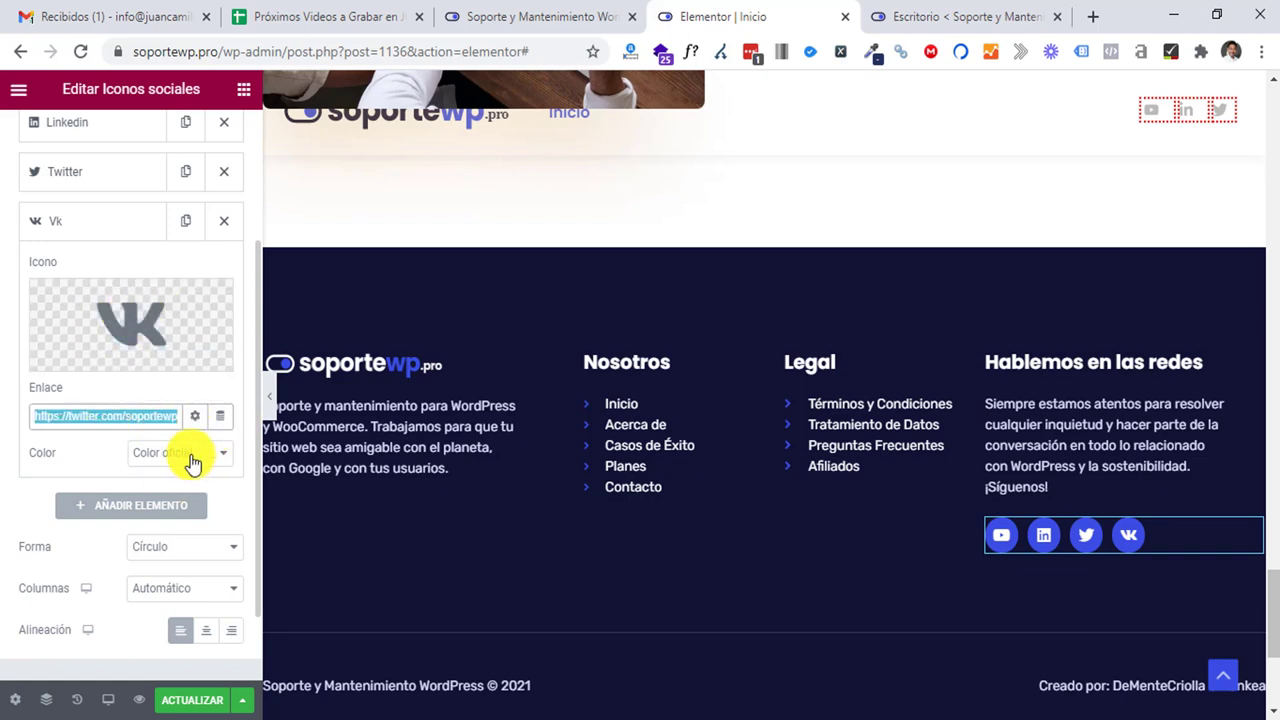
click(227, 463)
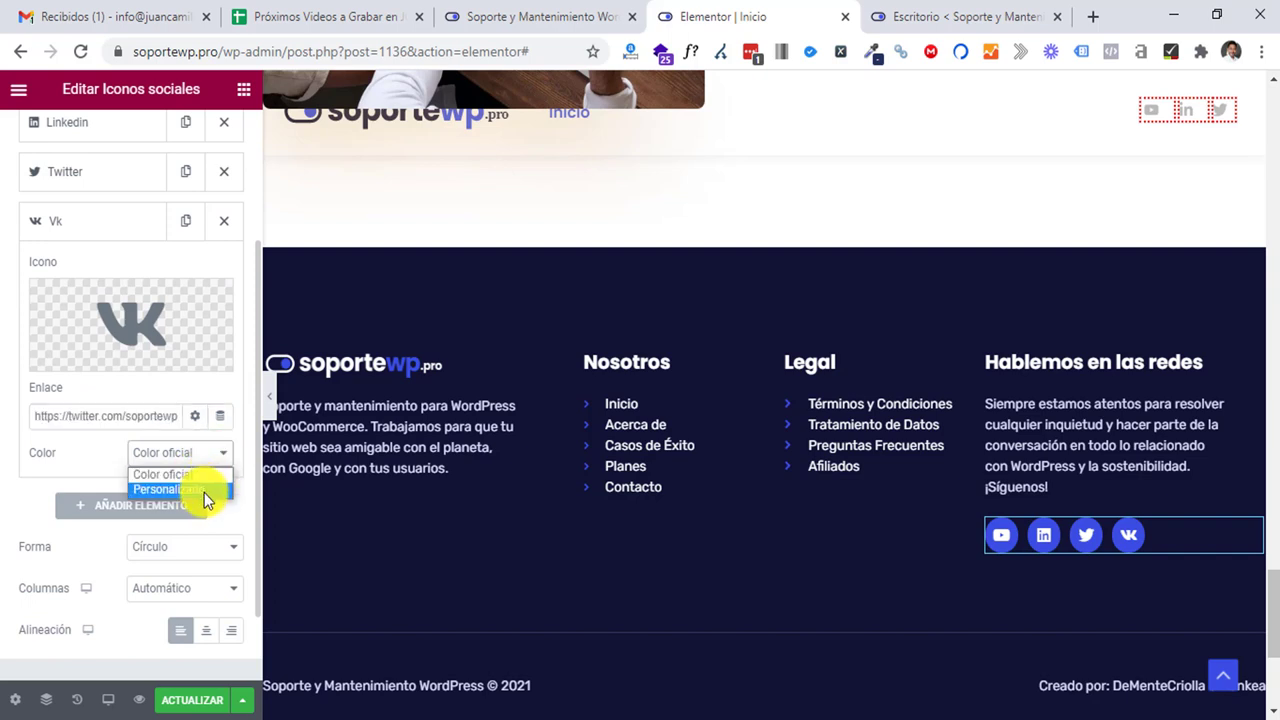
click(157, 458)
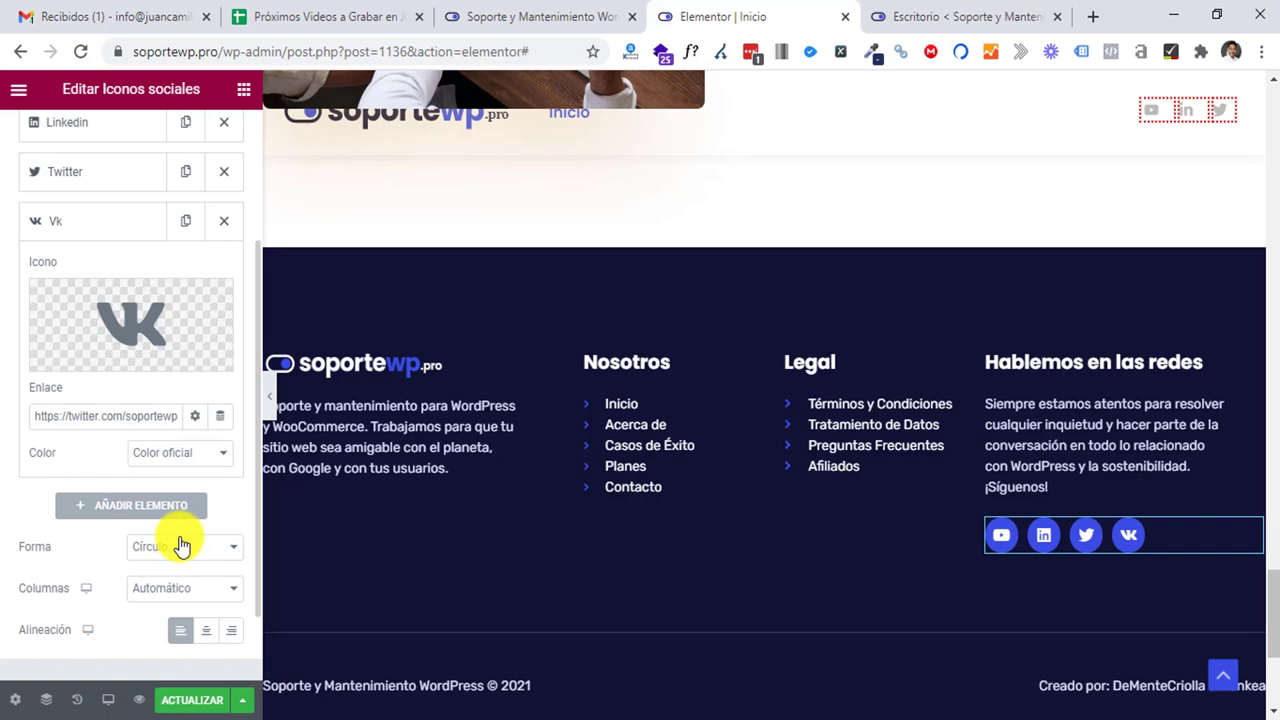
Step: Try the Cuadrado and Redondeado shapes on the social icons, then set the shape back to Círculo
scroll(180, 545, down, 1)
click(184, 455)
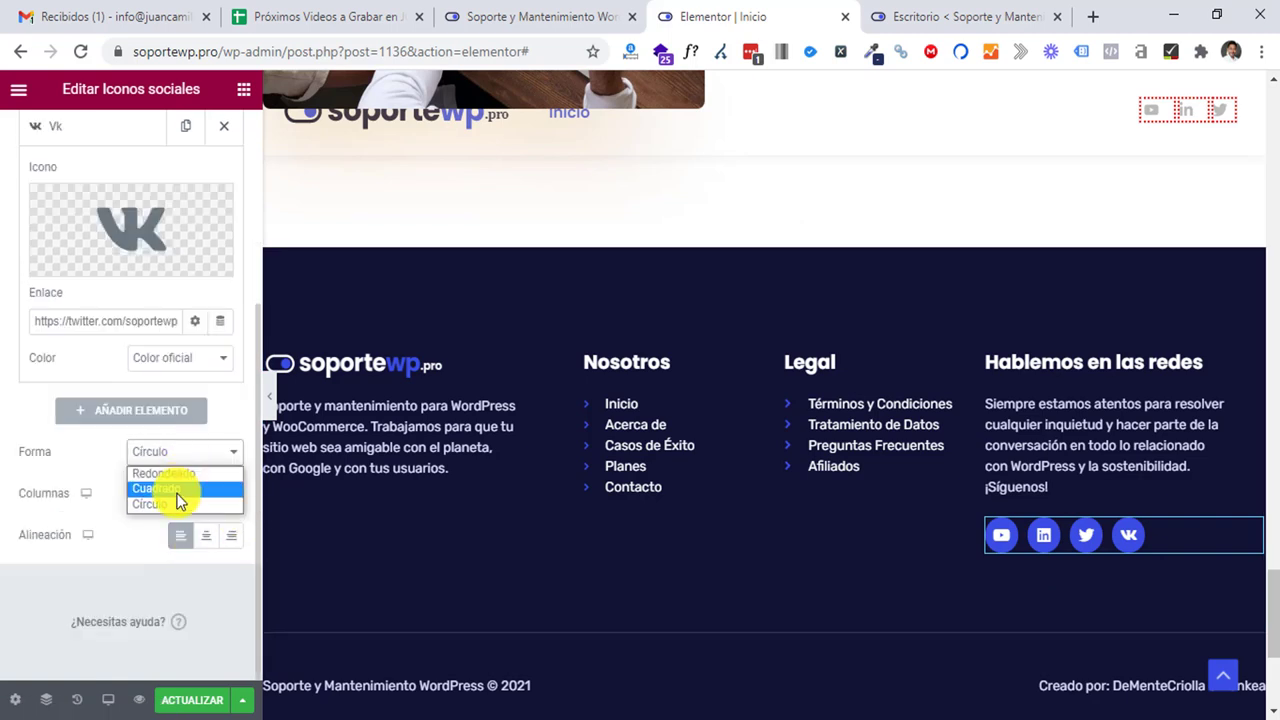
click(177, 490)
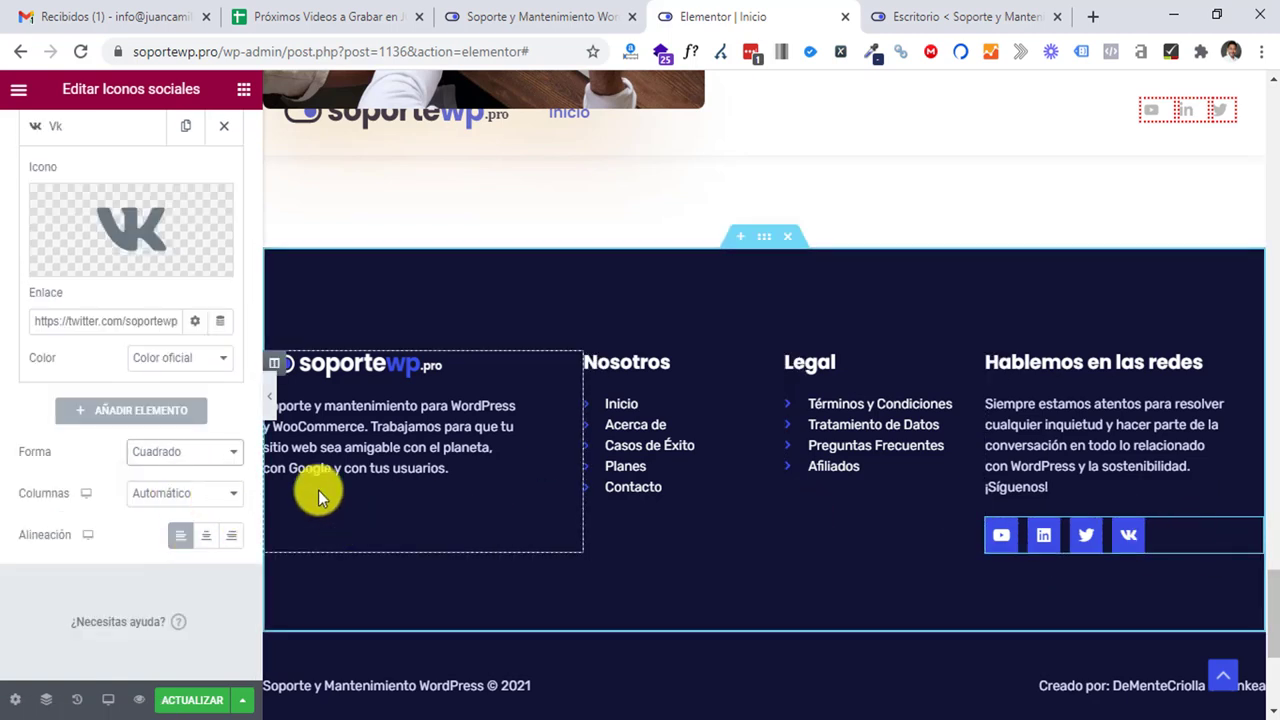
click(188, 452)
click(193, 478)
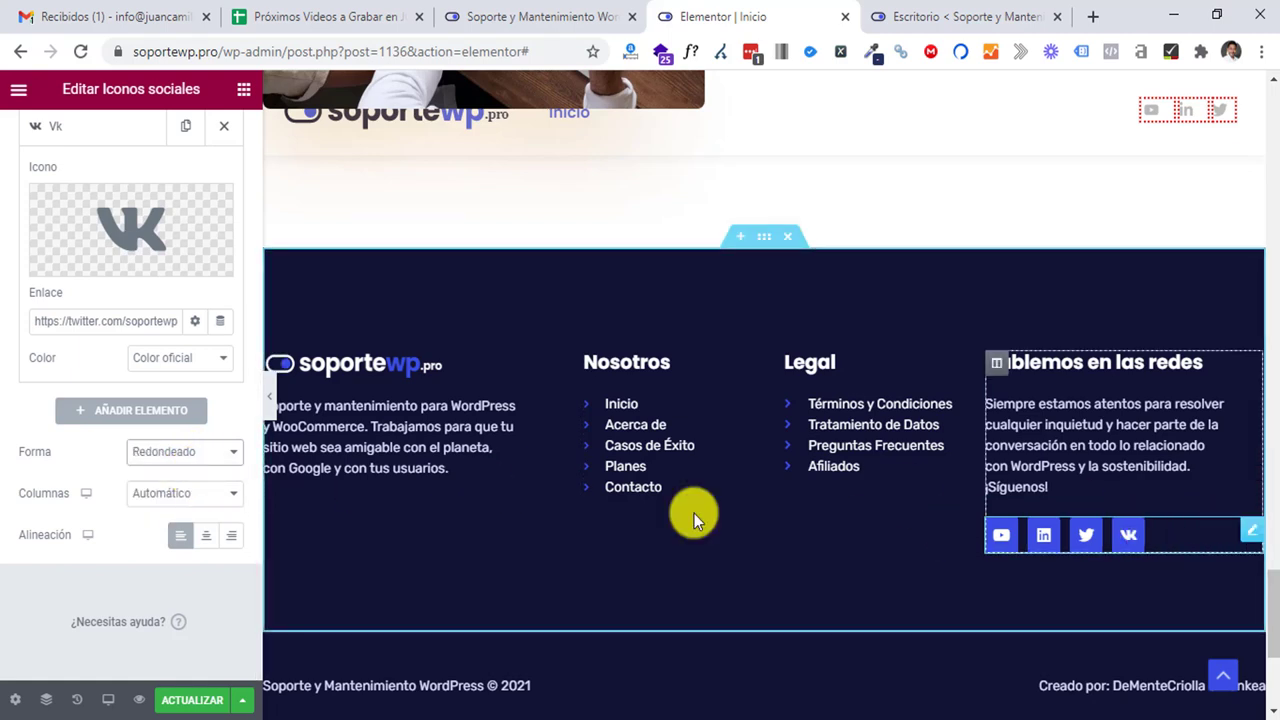
click(186, 452)
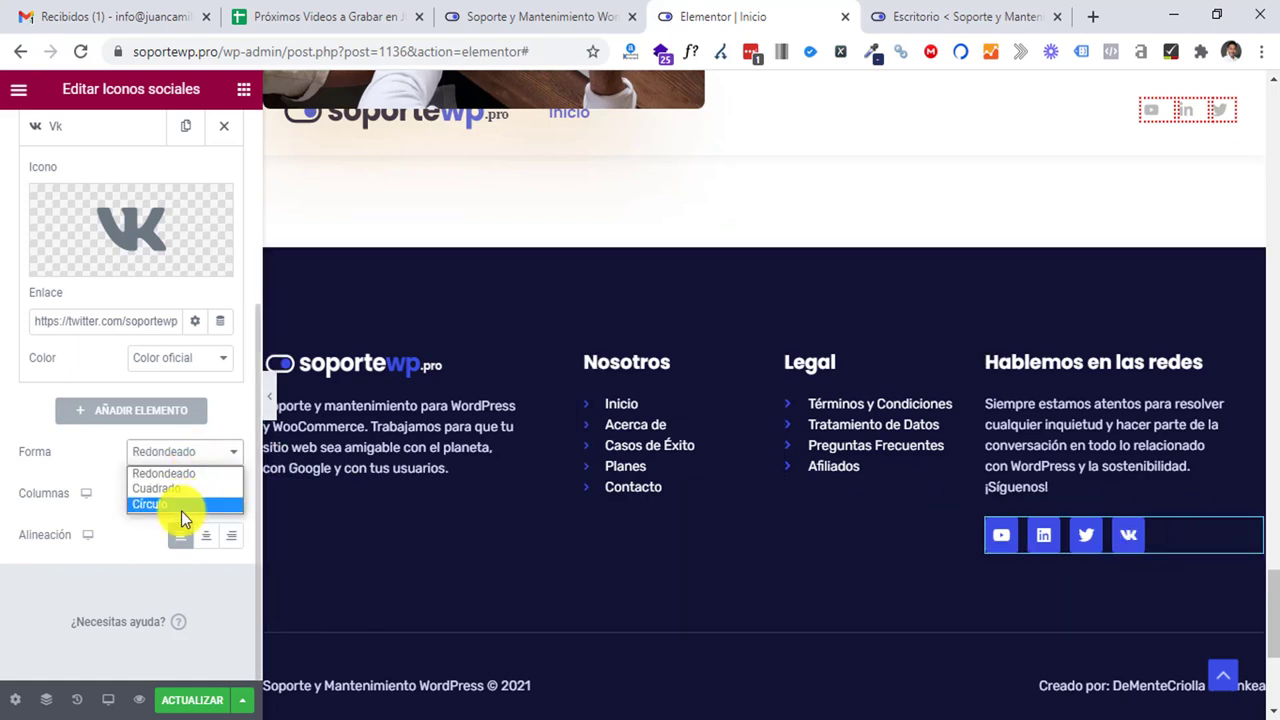
click(181, 508)
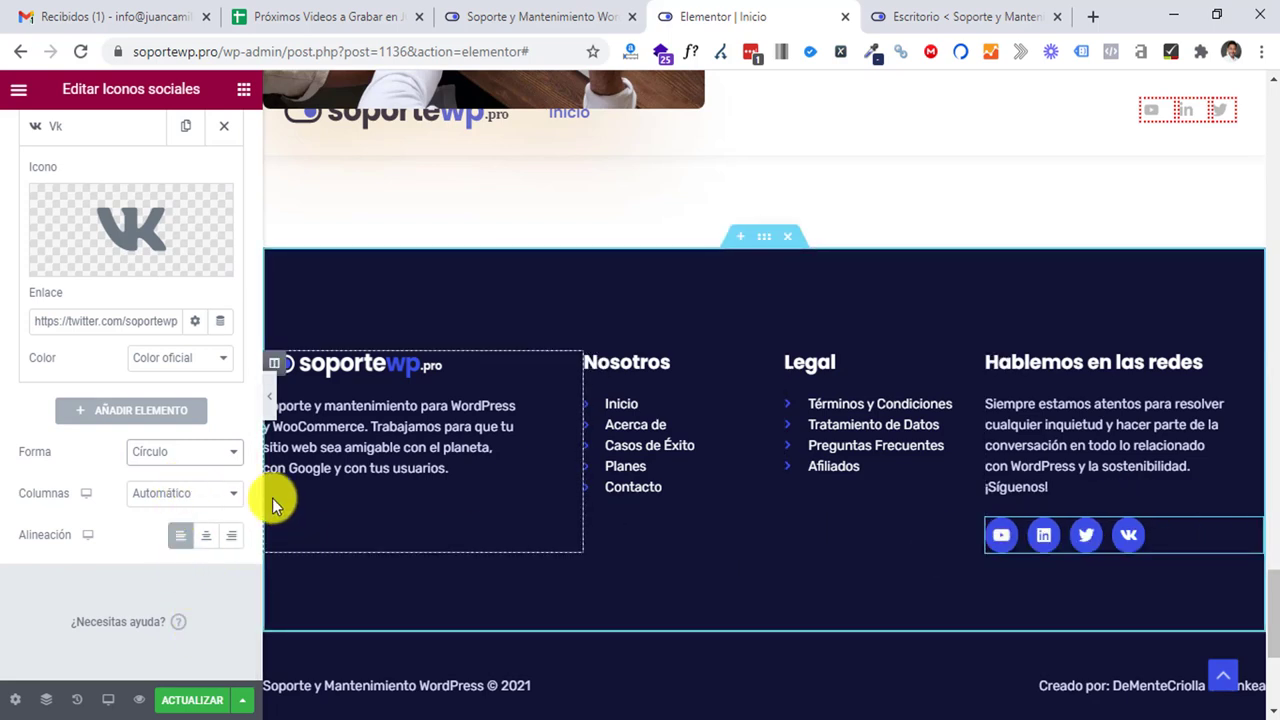
Step: View the social icons' column options, then try right and center alignment and return them to left alignment
click(233, 502)
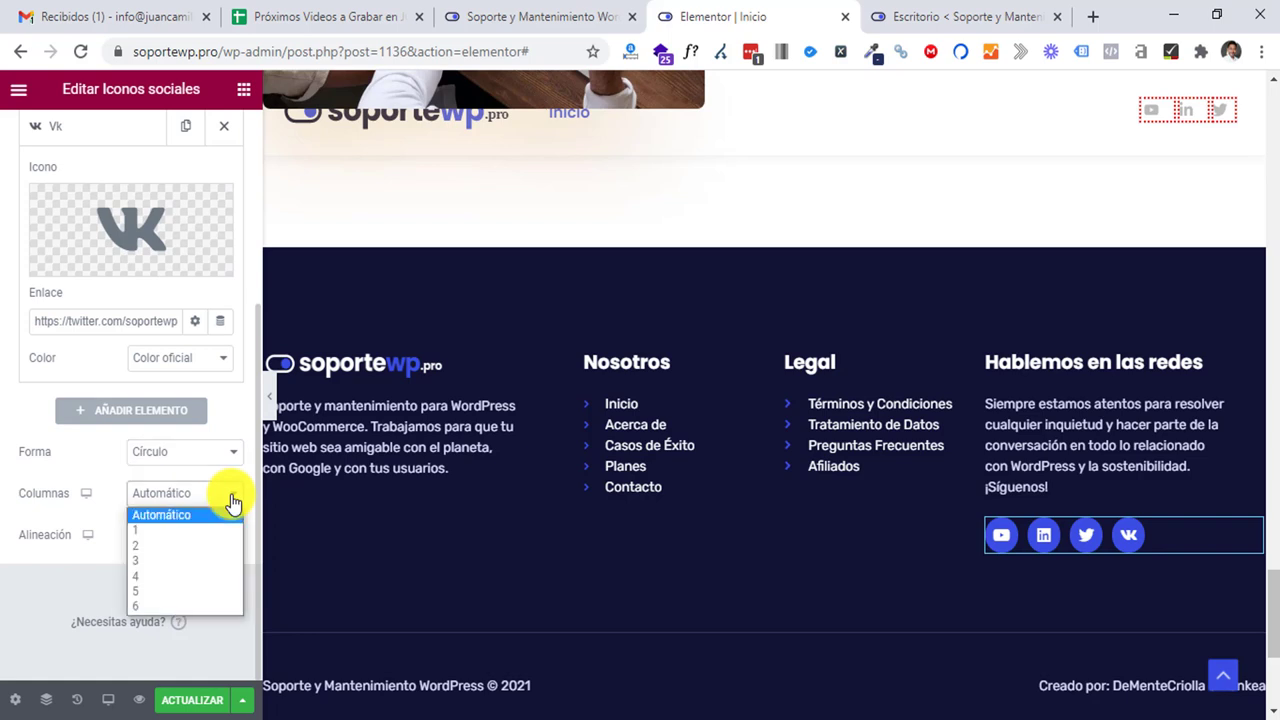
click(233, 502)
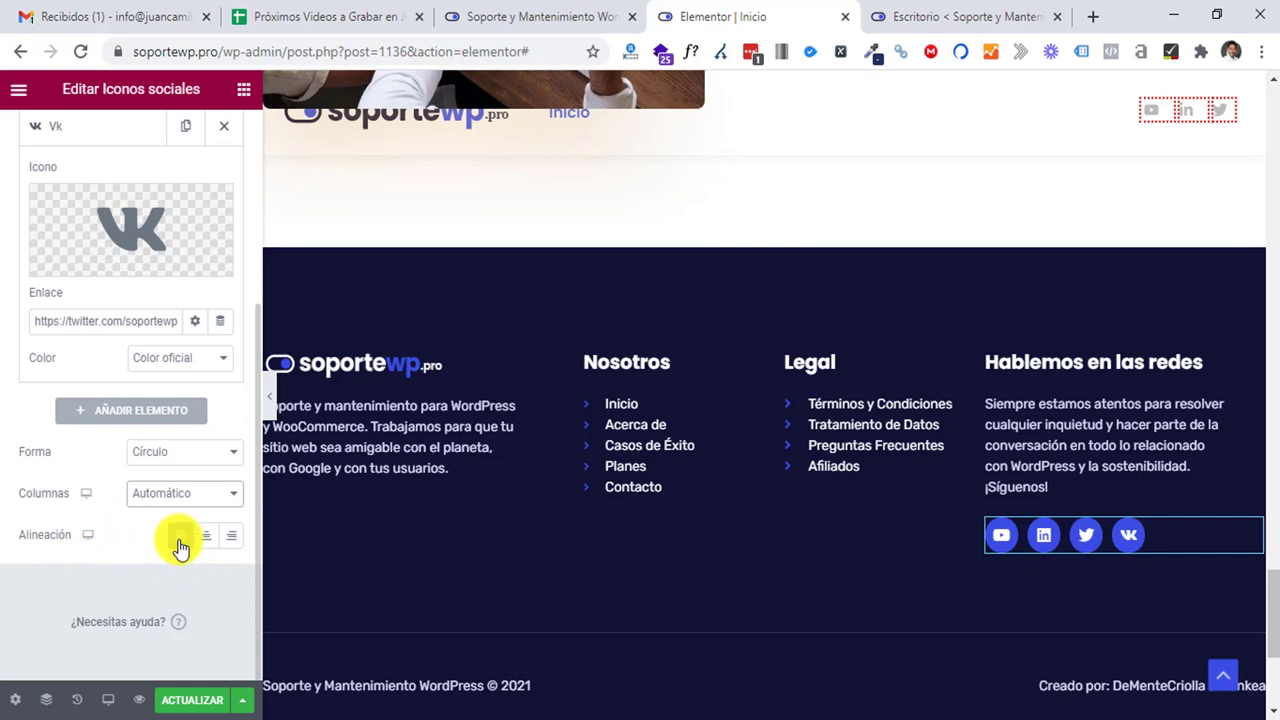
click(233, 545)
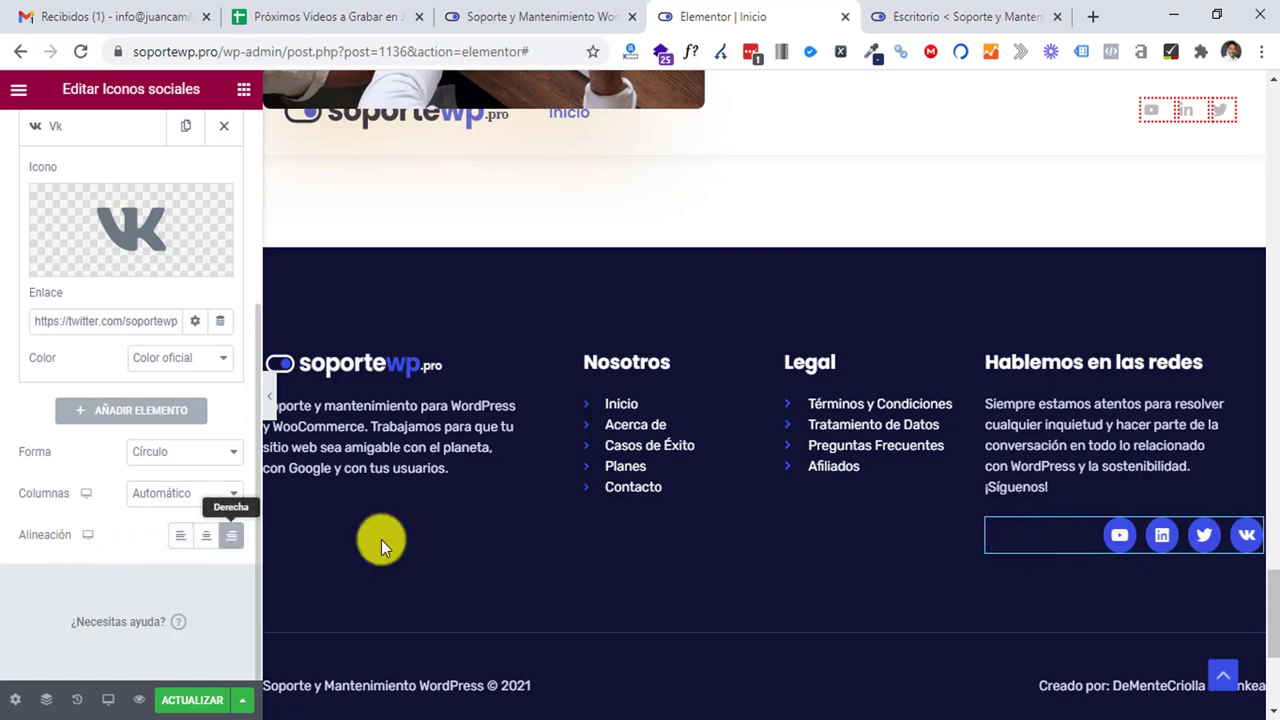
click(208, 540)
click(180, 540)
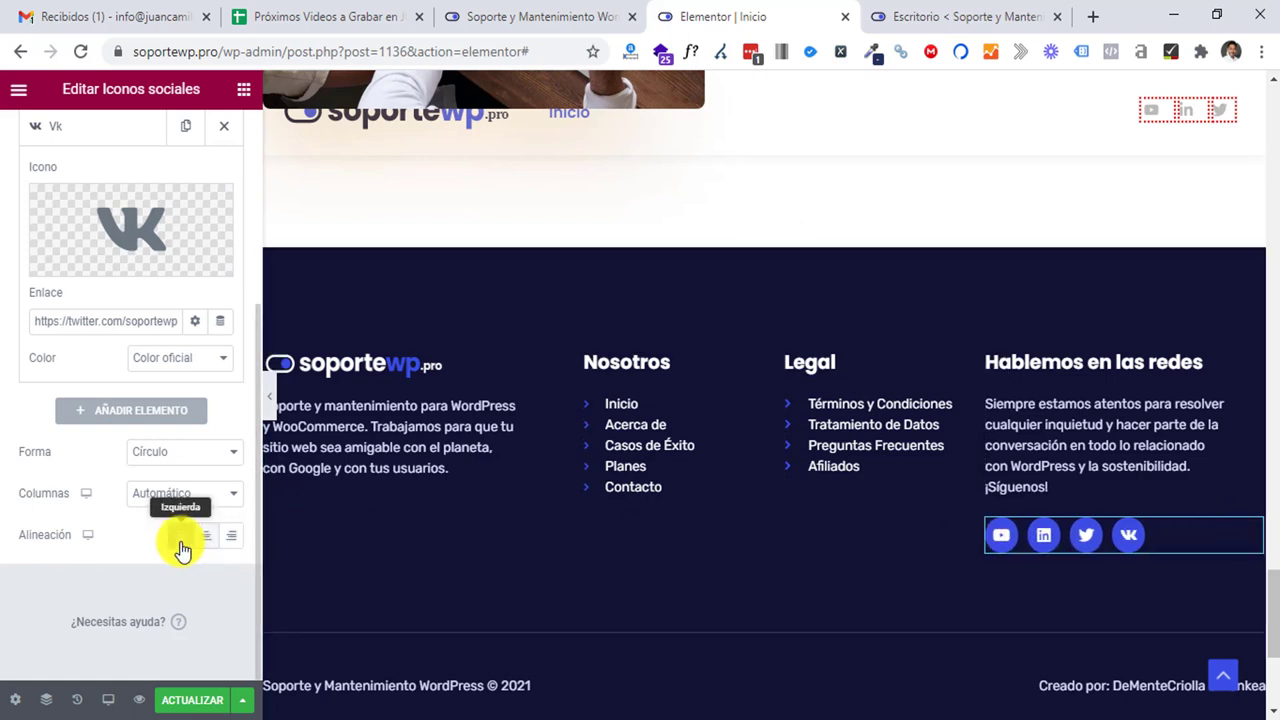
Step: Delete the Vk item from the social icons and save the footer changes
click(224, 126)
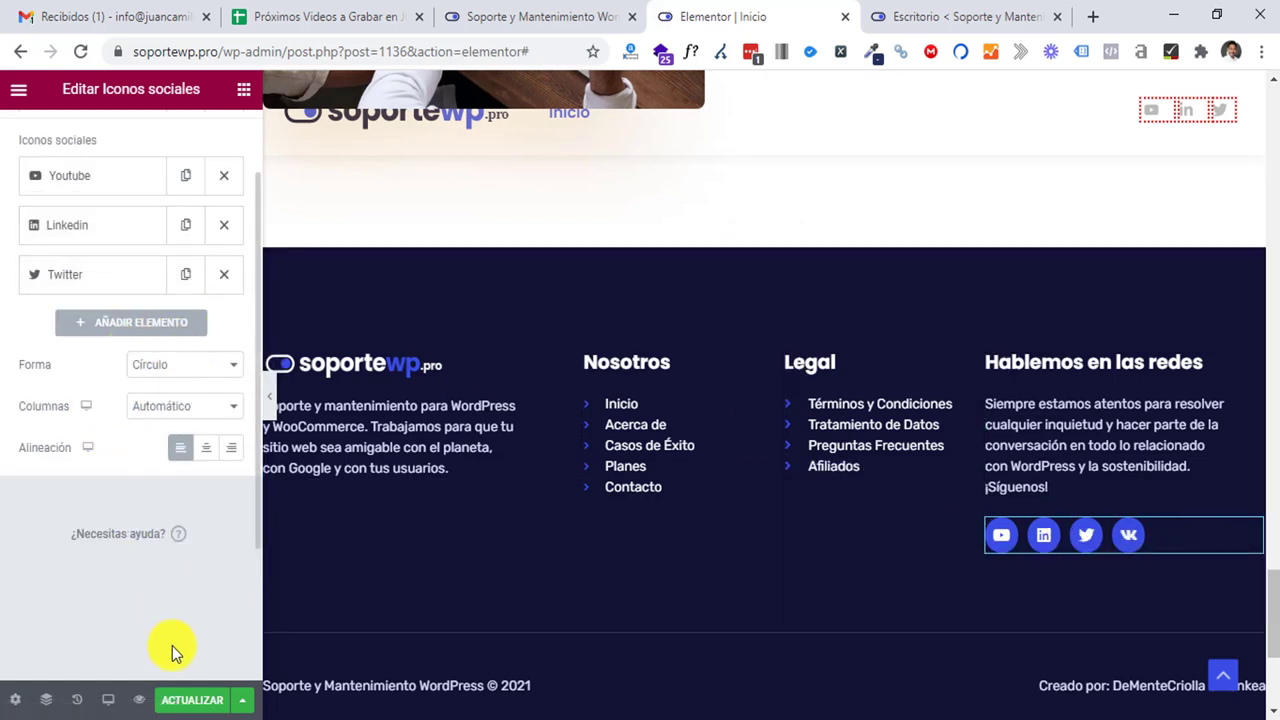
click(182, 704)
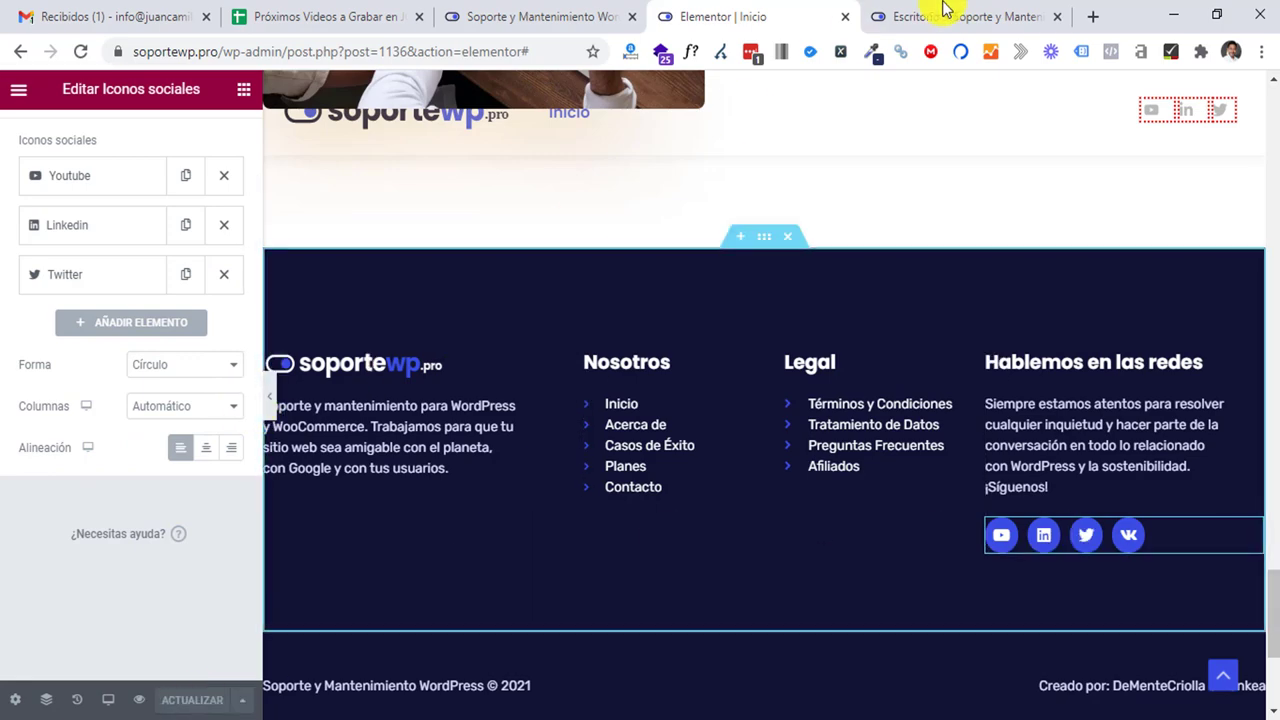
Step: Reload the published home page and check the social icons in its footer
click(572, 14)
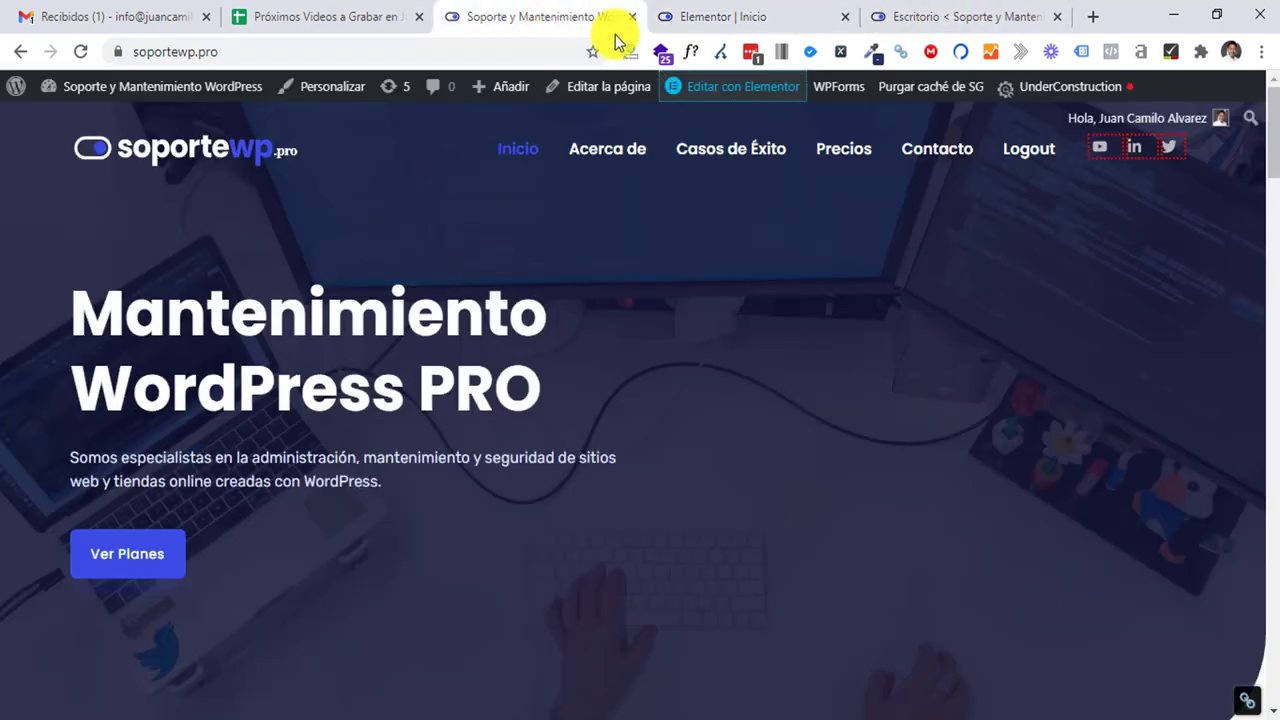
click(79, 51)
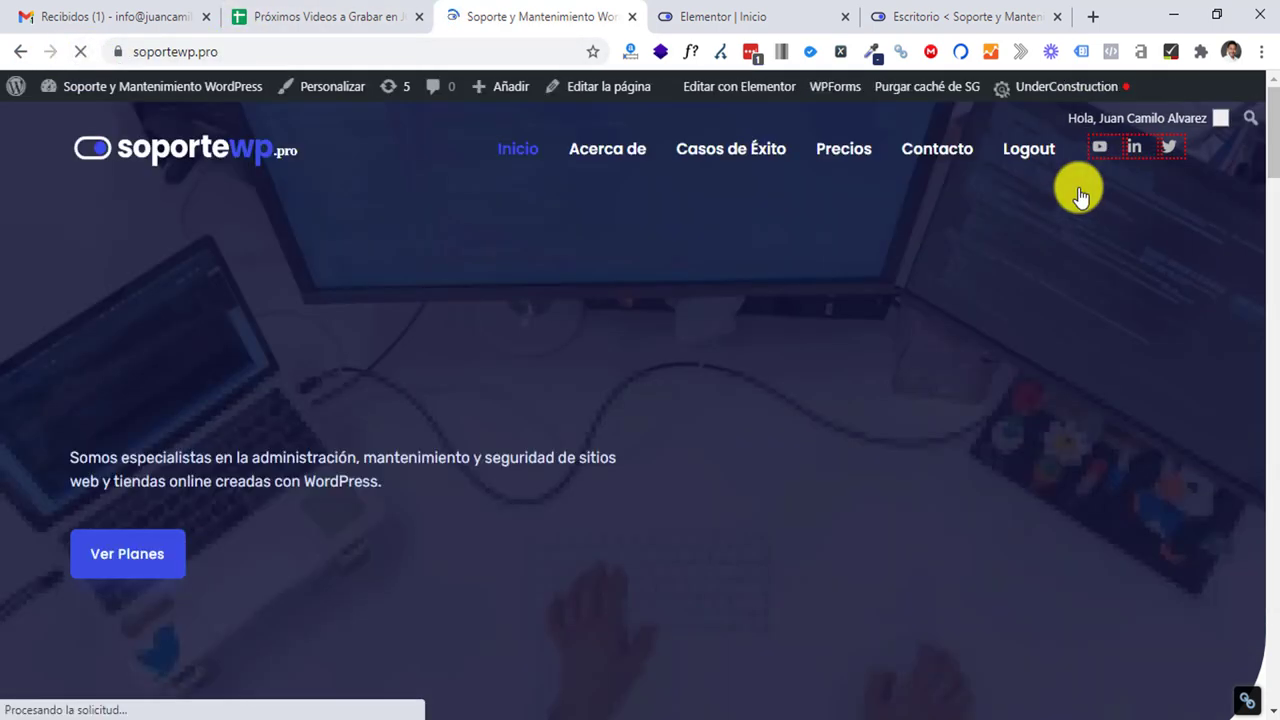
scroll(1063, 323, down, 15)
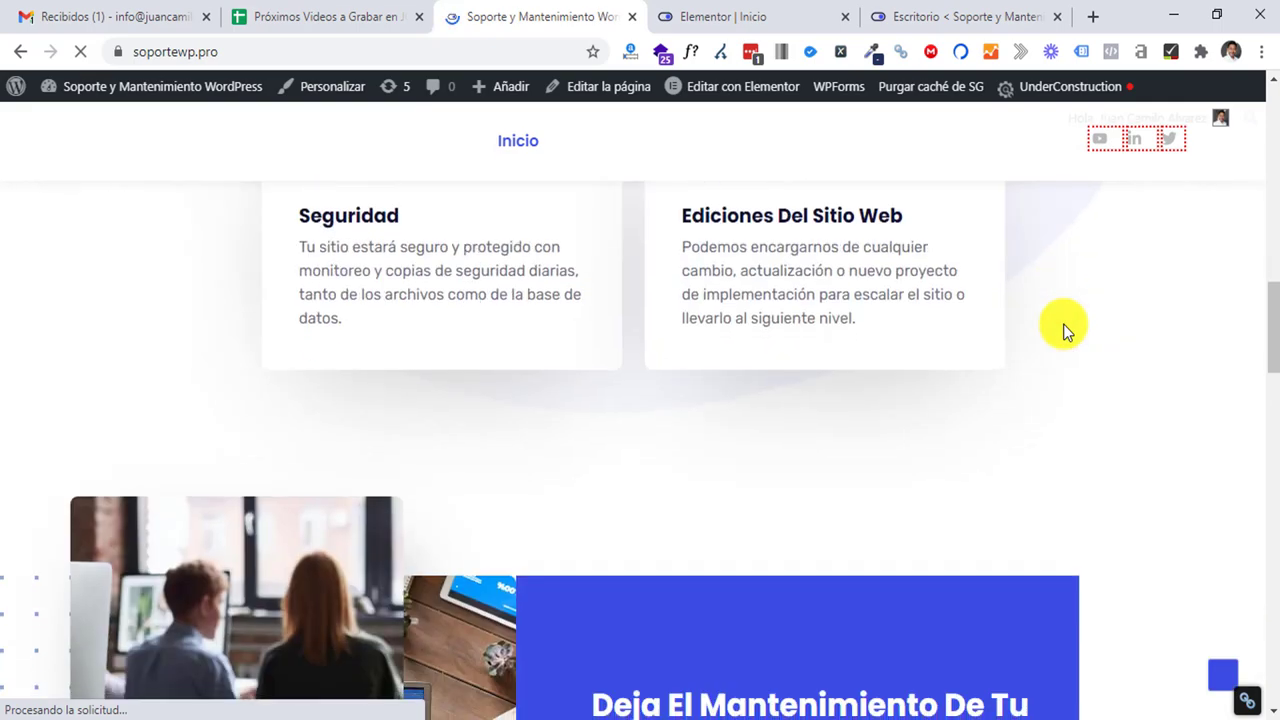
scroll(1063, 324, down, 10)
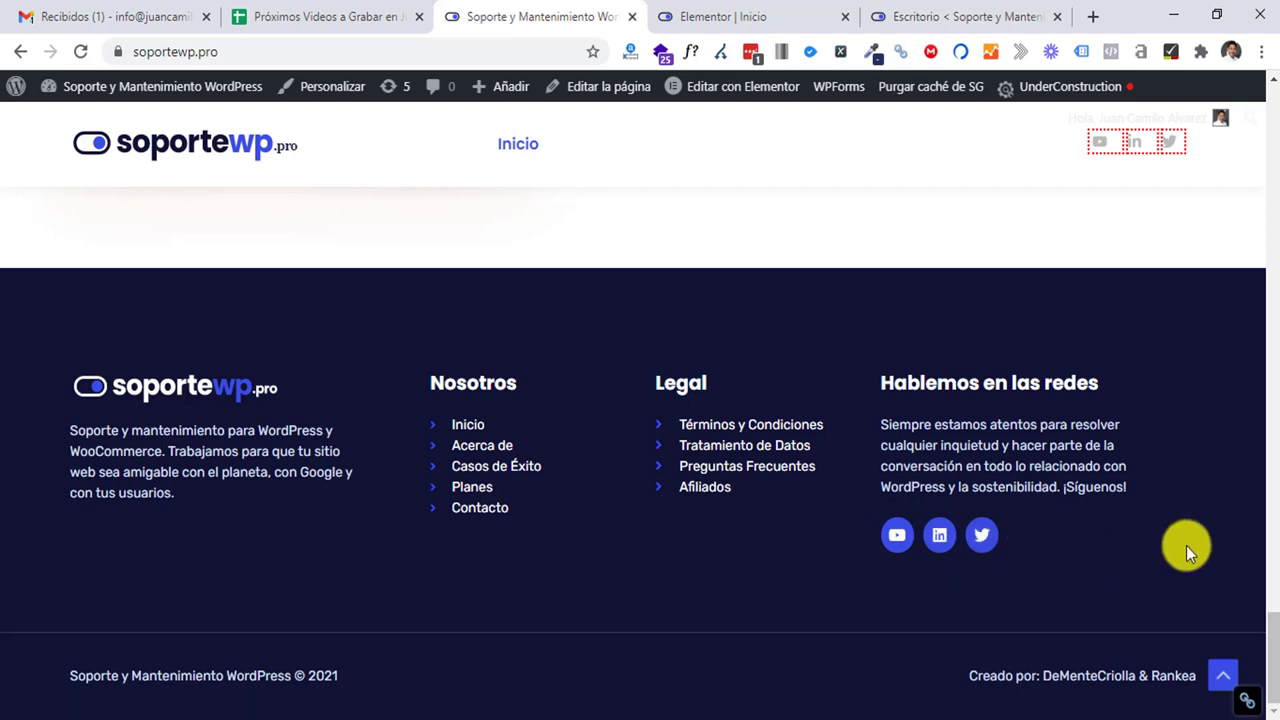
scroll(1186, 545, up, 1)
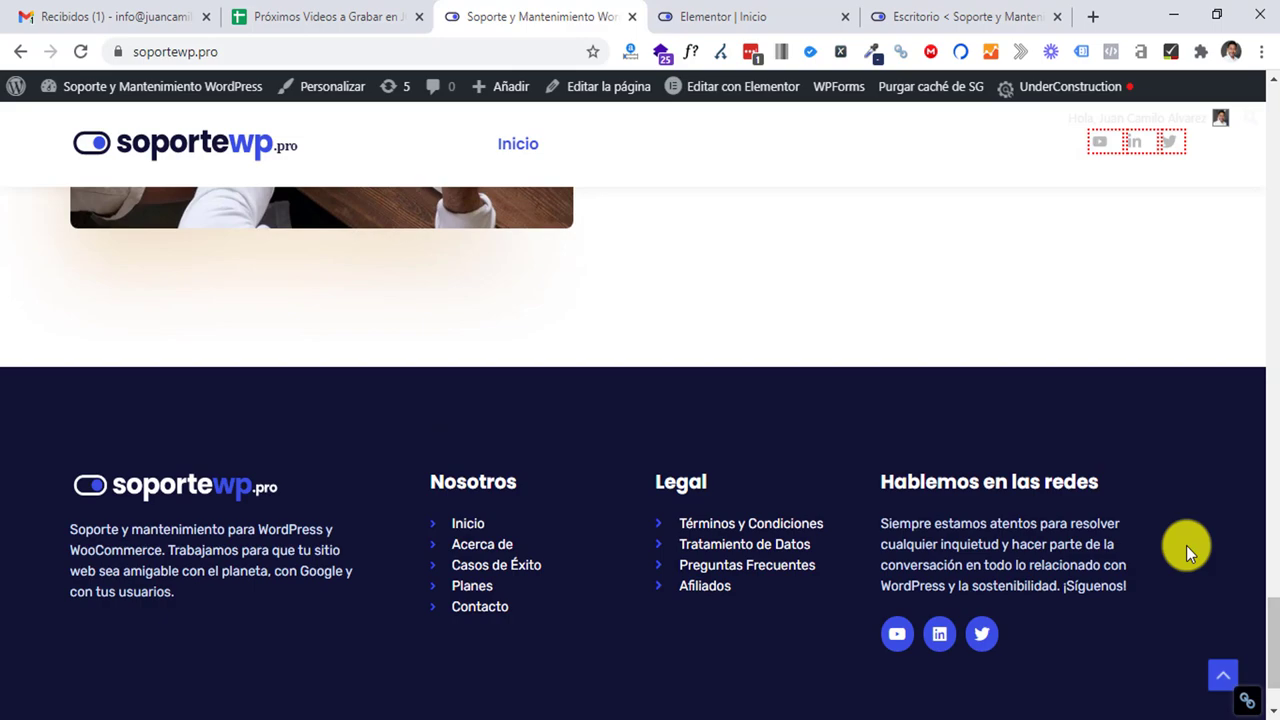
scroll(1186, 545, up, 20)
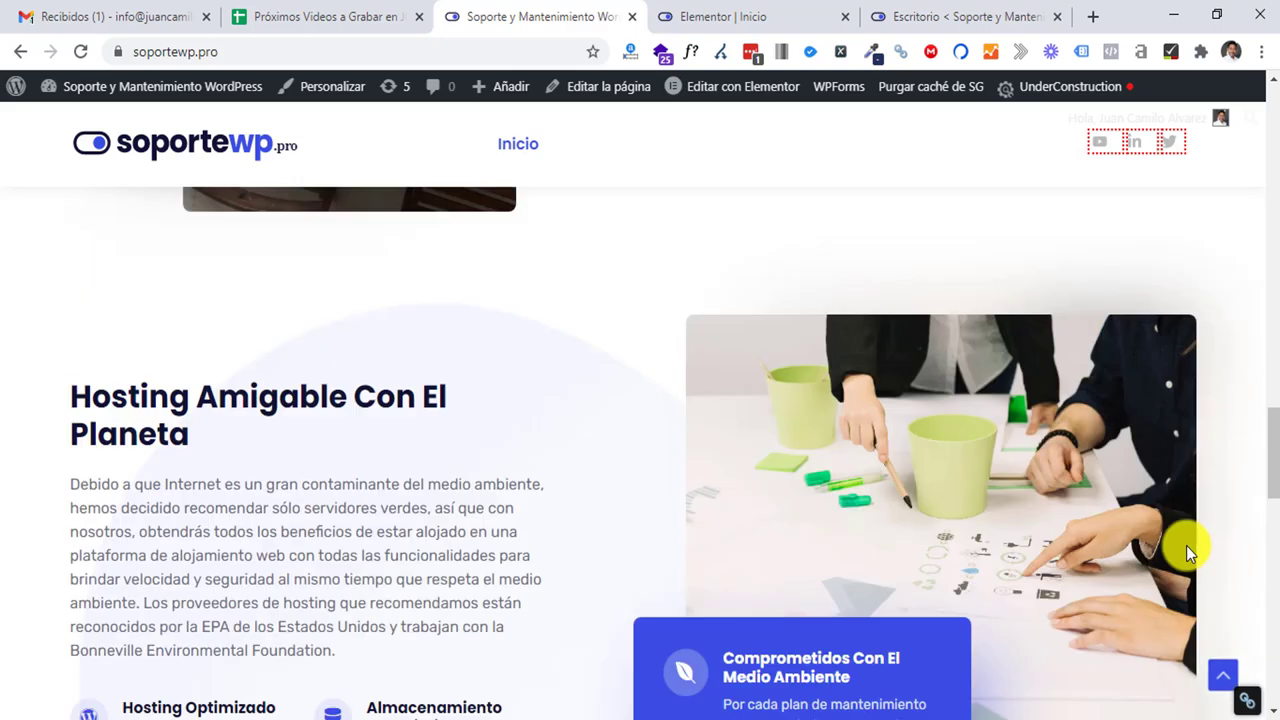
scroll(1186, 545, up, 10)
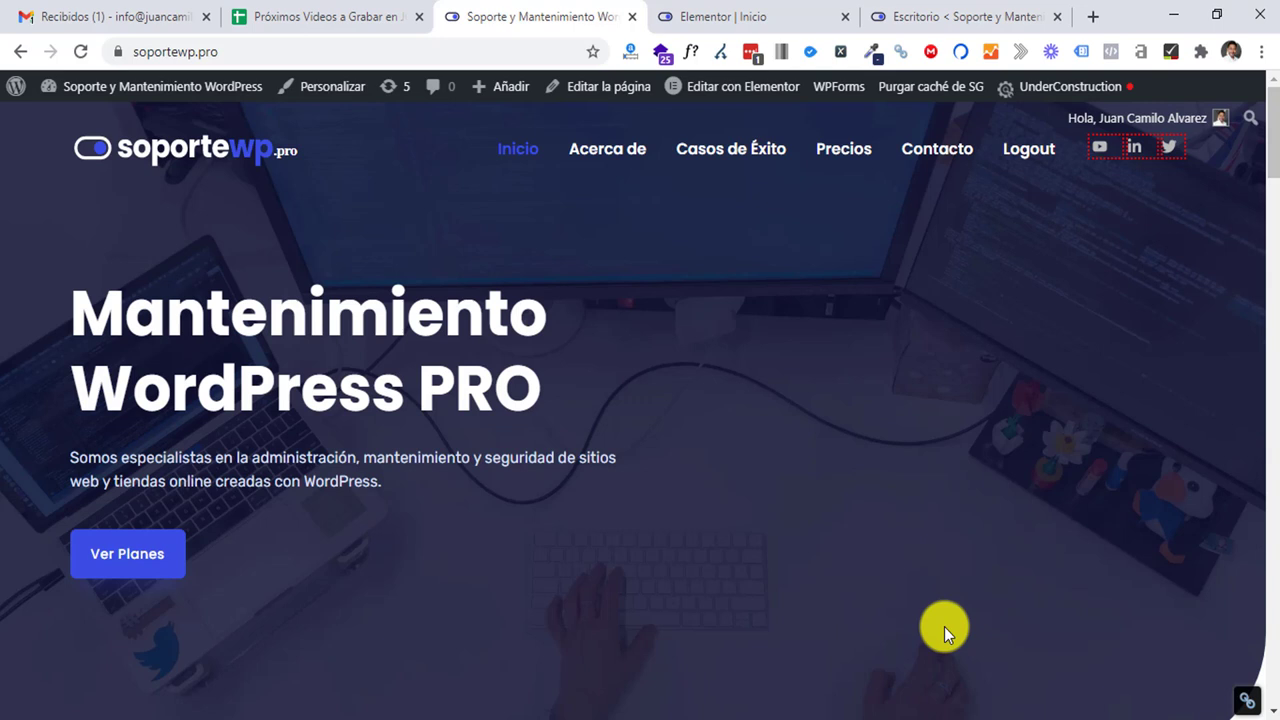
Step: From the WordPress admin, open the Footer template under Header Footer & Blocks for editing with Elementor
click(907, 17)
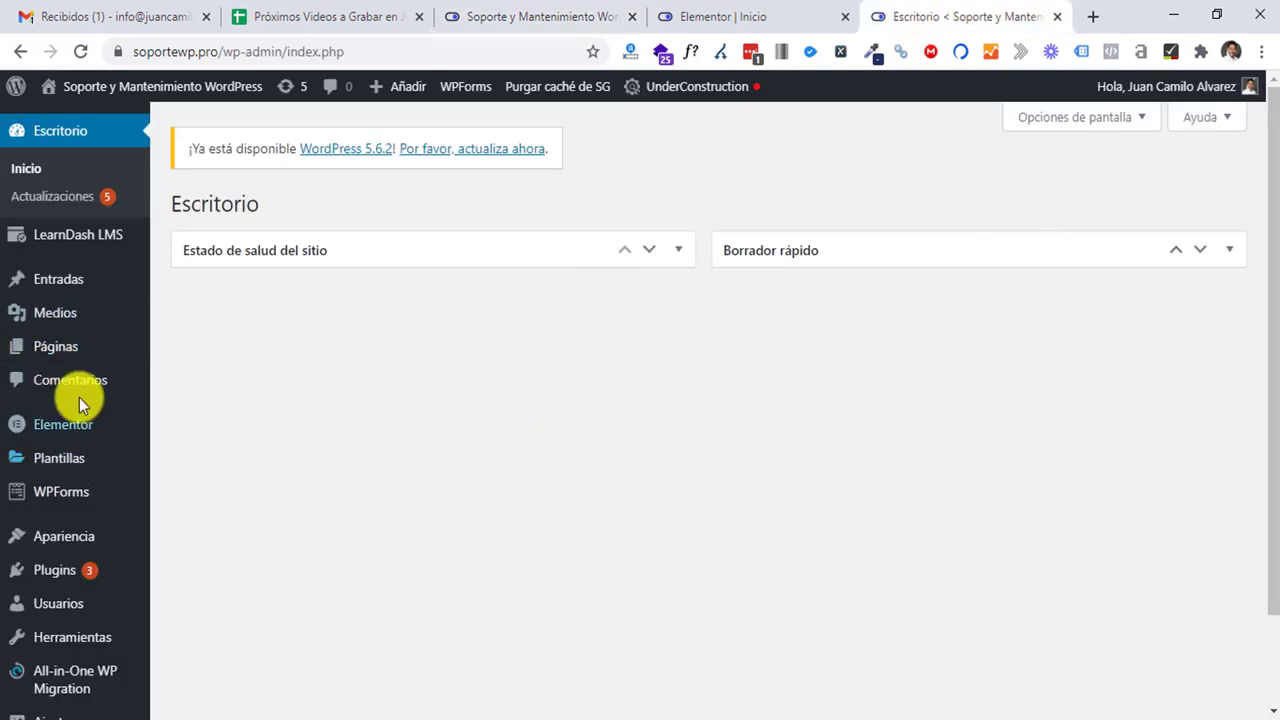
scroll(90, 425, down, 2)
mouse_move(83, 443)
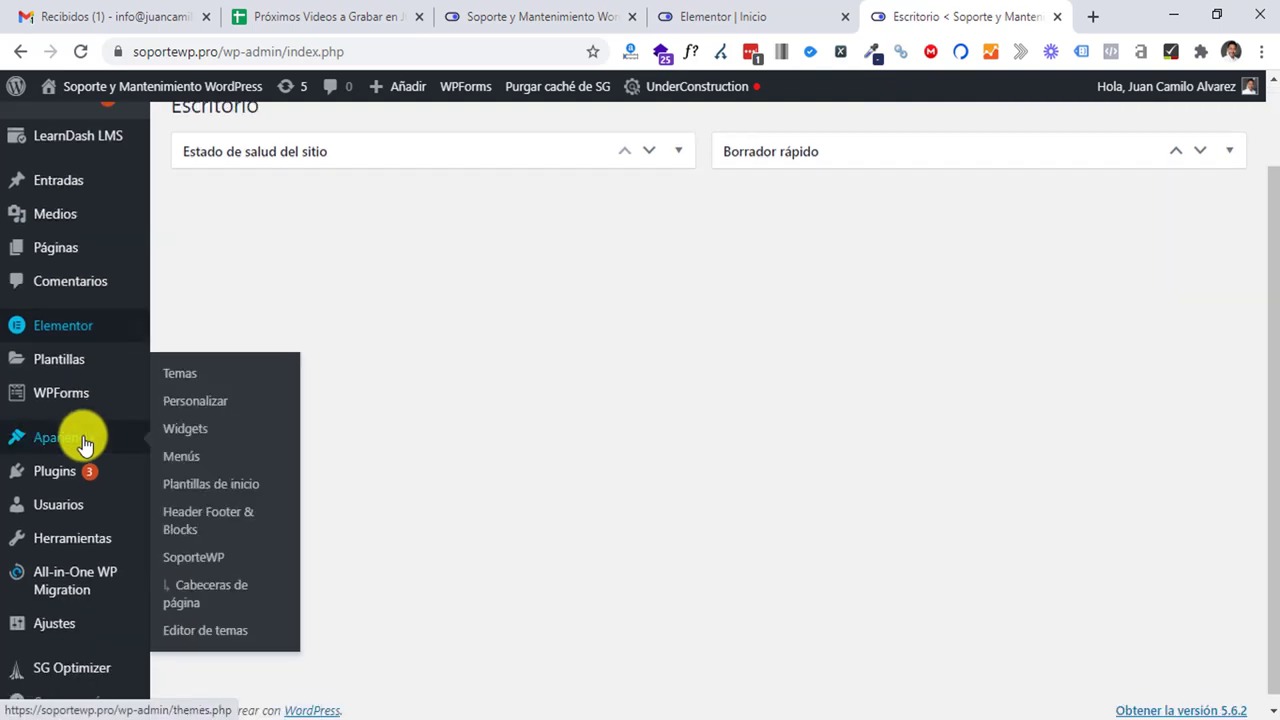
click(211, 519)
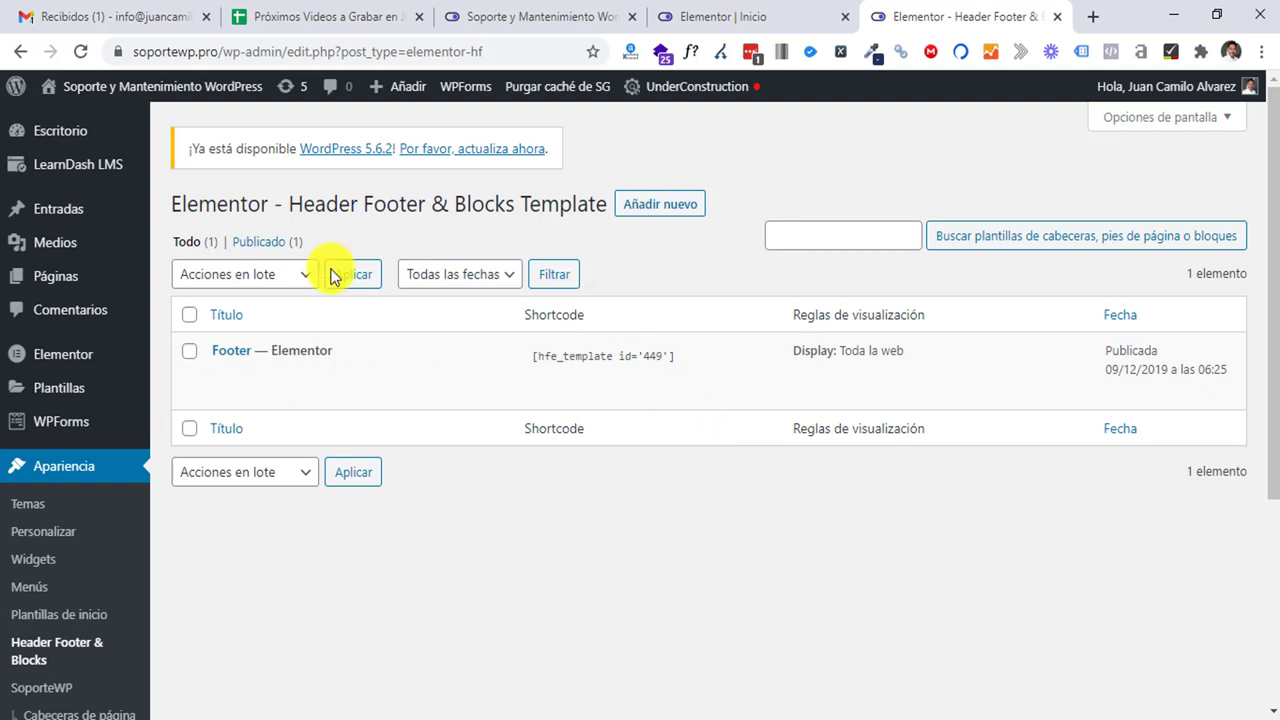
mouse_move(260, 366)
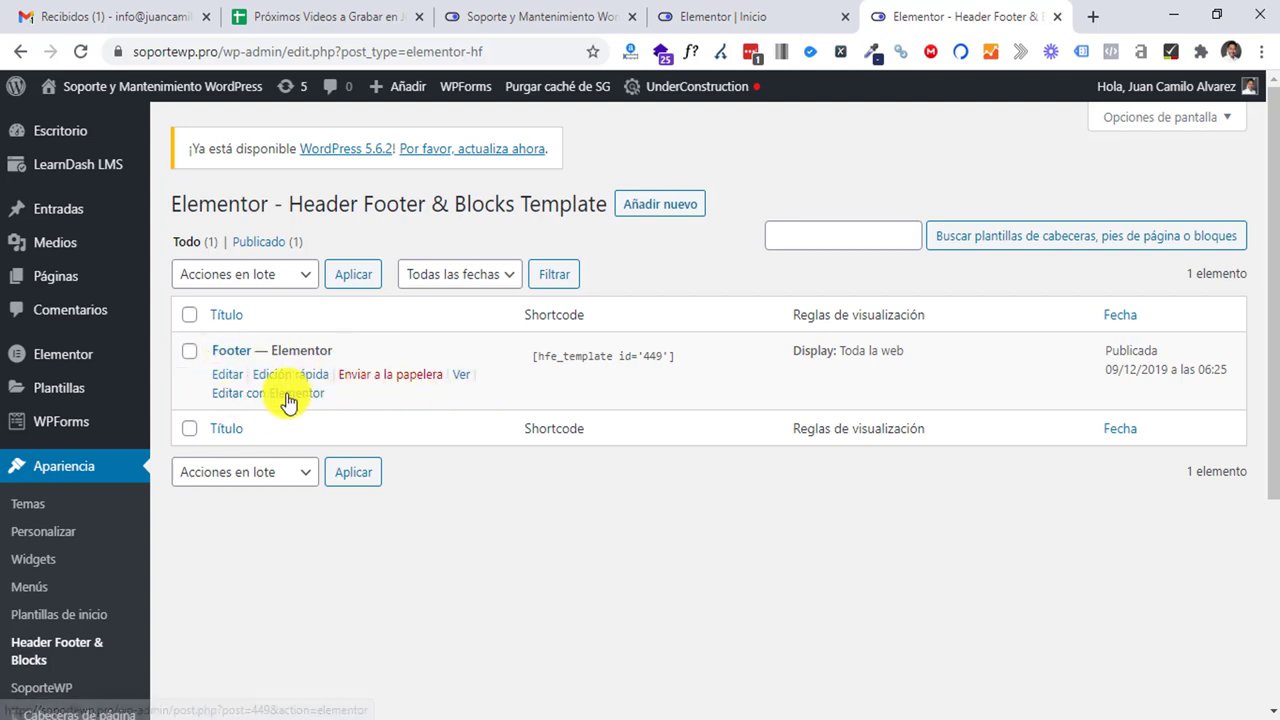
click(229, 377)
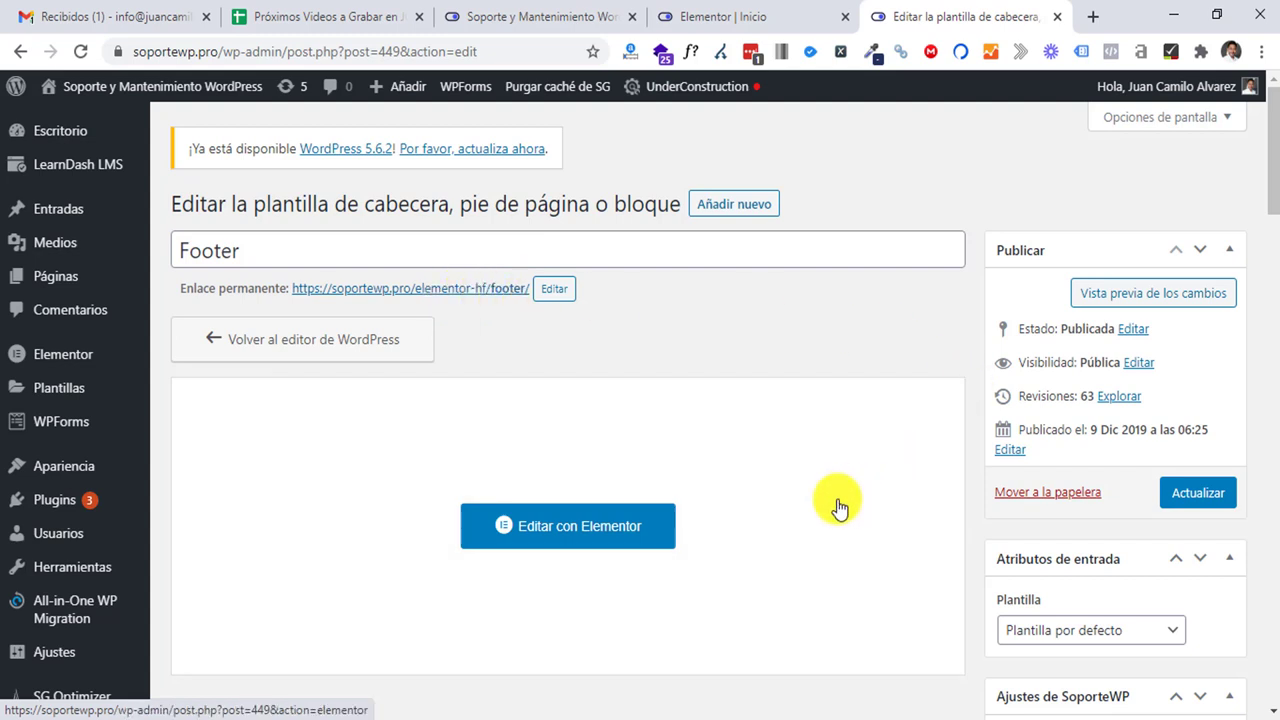
click(572, 535)
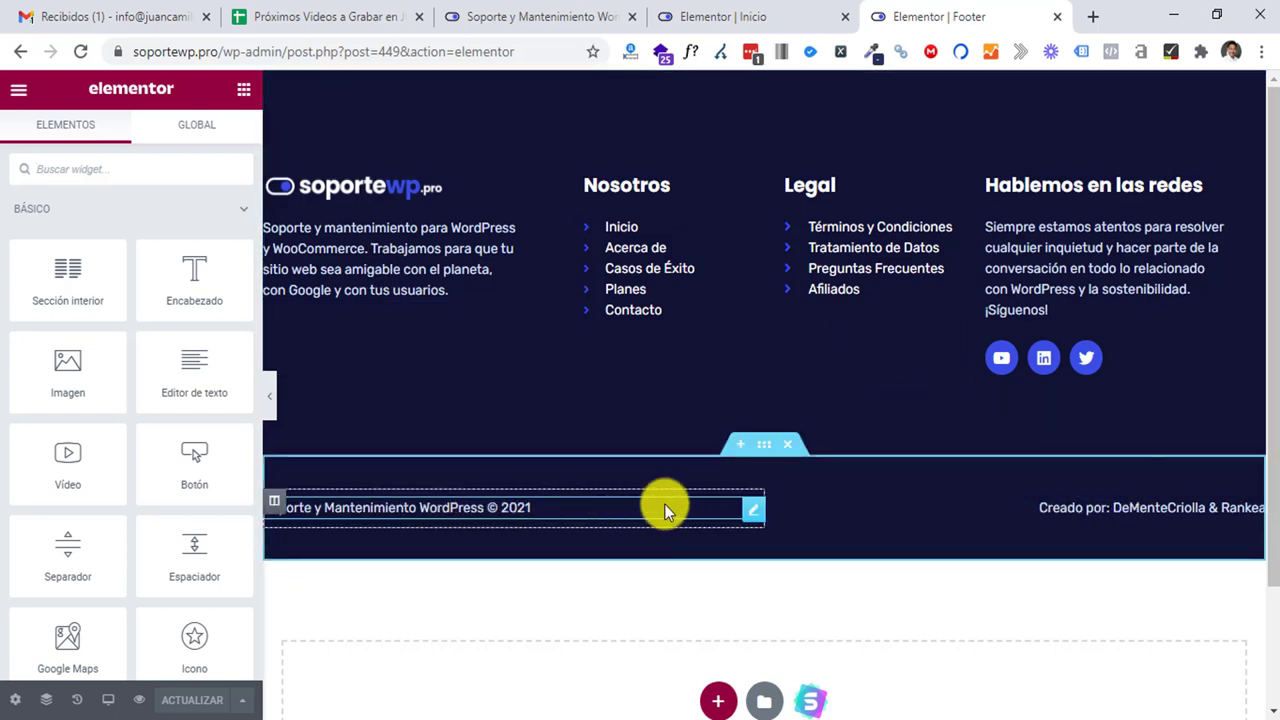
Step: Open the footer's copyright widget and examine the site title and current year shortcodes in its text
click(750, 516)
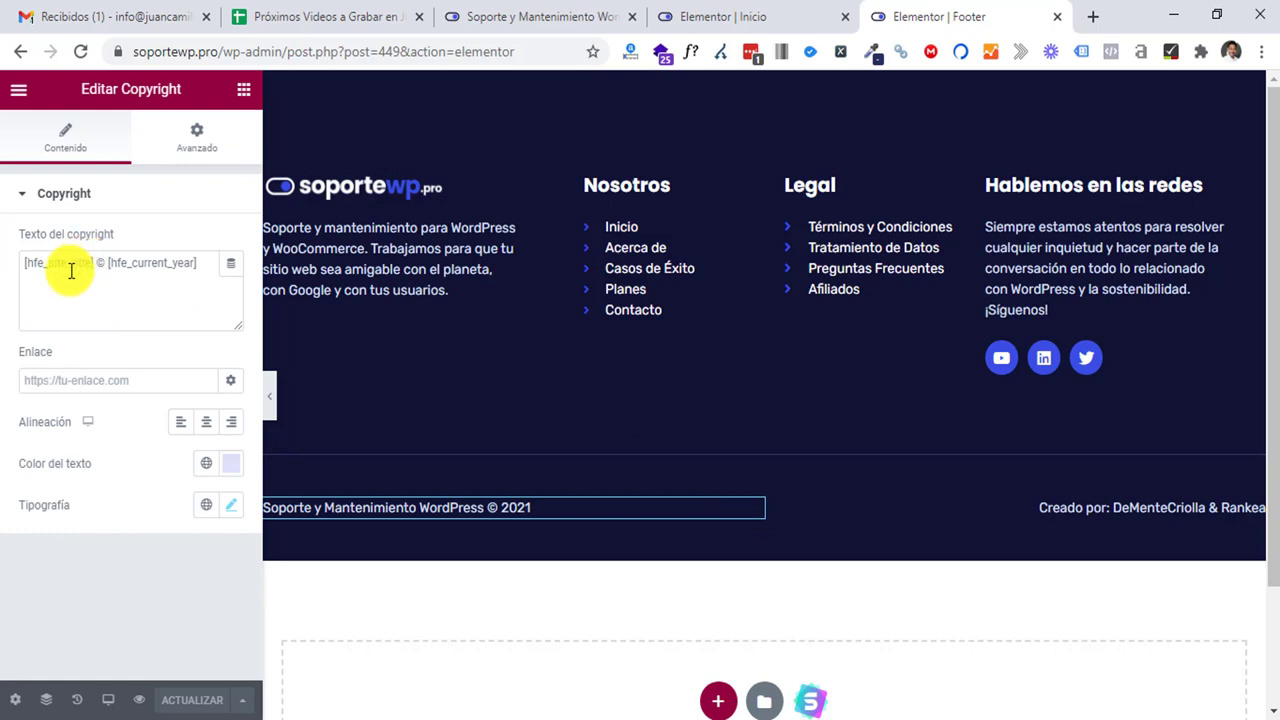
click(24, 265)
double_click(76, 272)
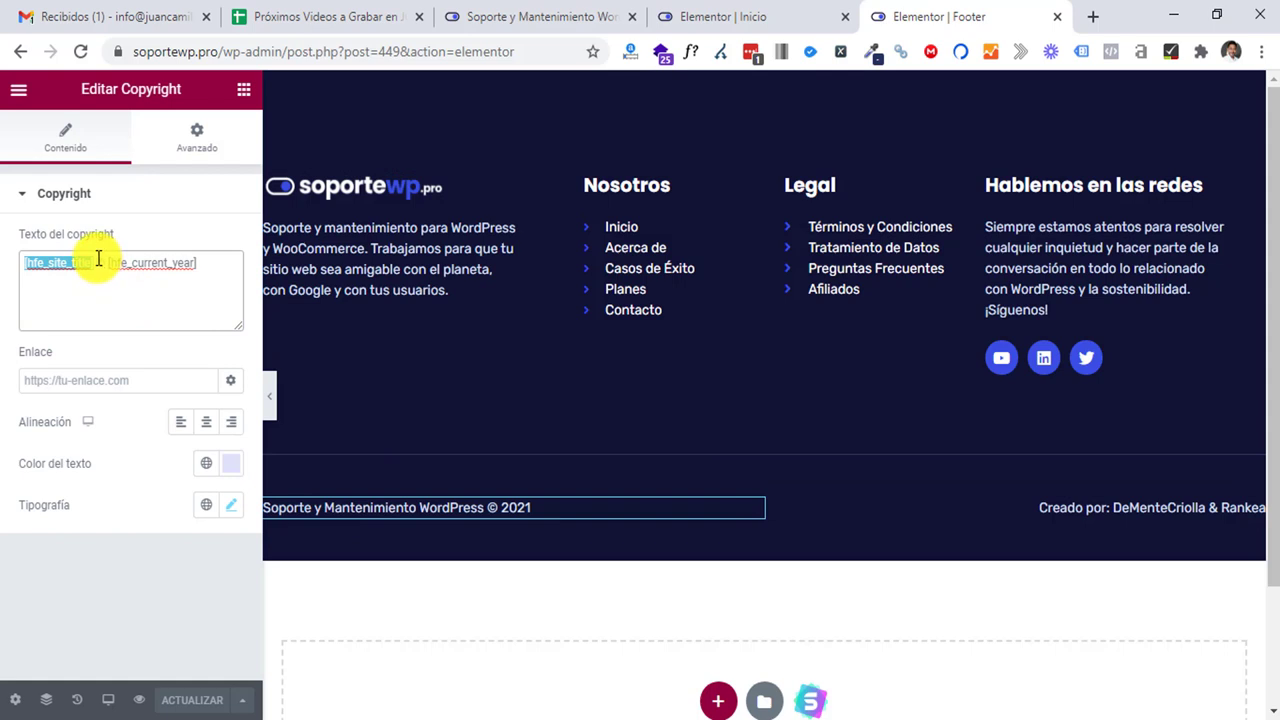
double_click(103, 262)
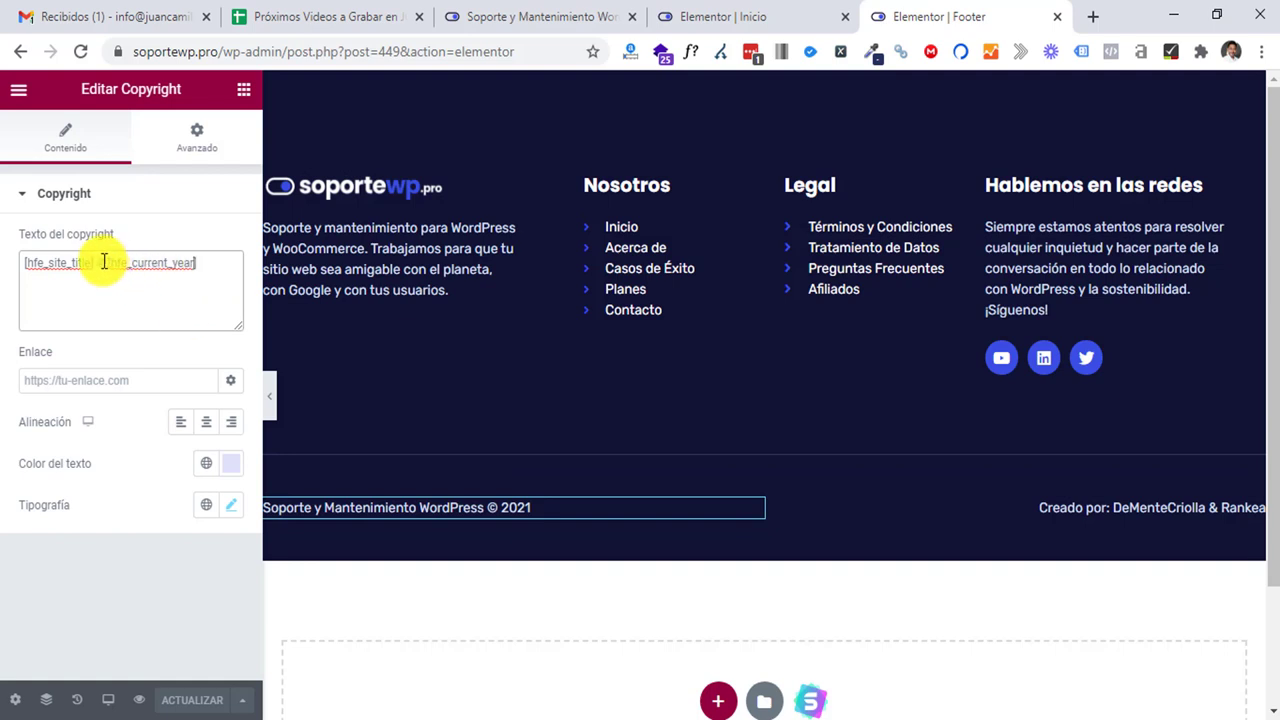
Step: Examine the current year shortcode and the typography font family options of the site title copyright widget
drag(107, 263, 208, 271)
click(208, 265)
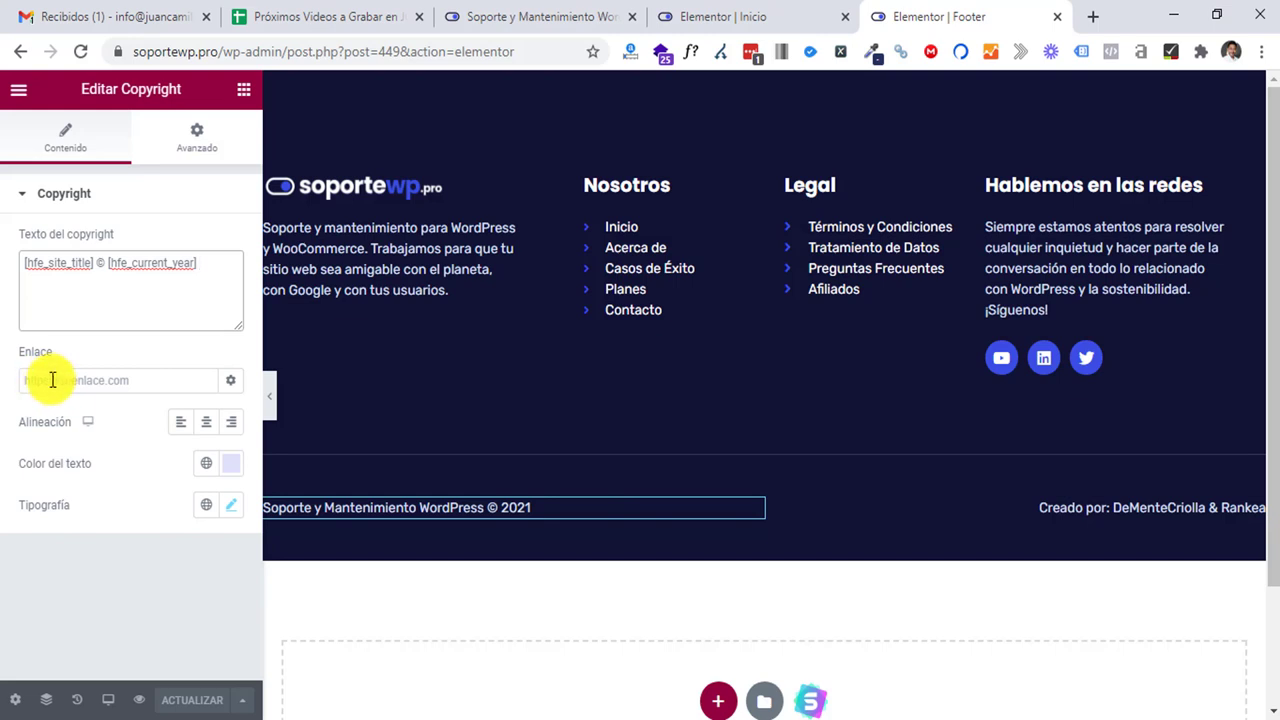
click(231, 507)
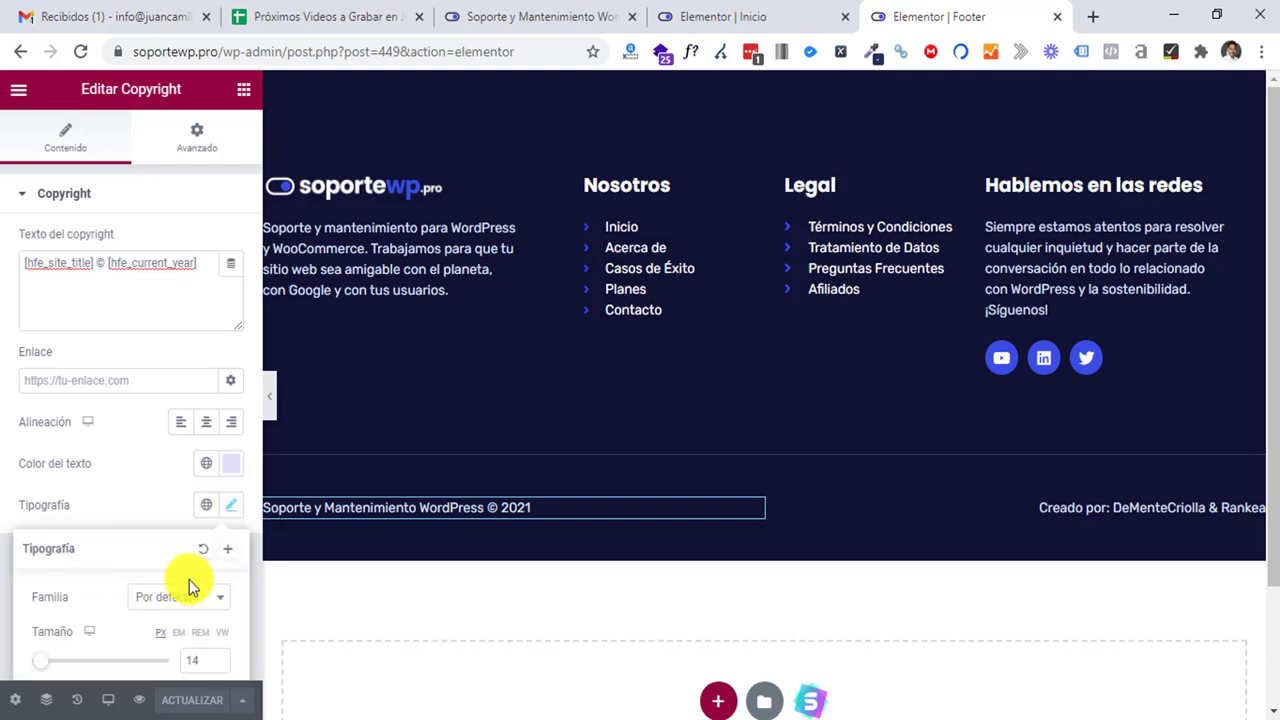
click(225, 600)
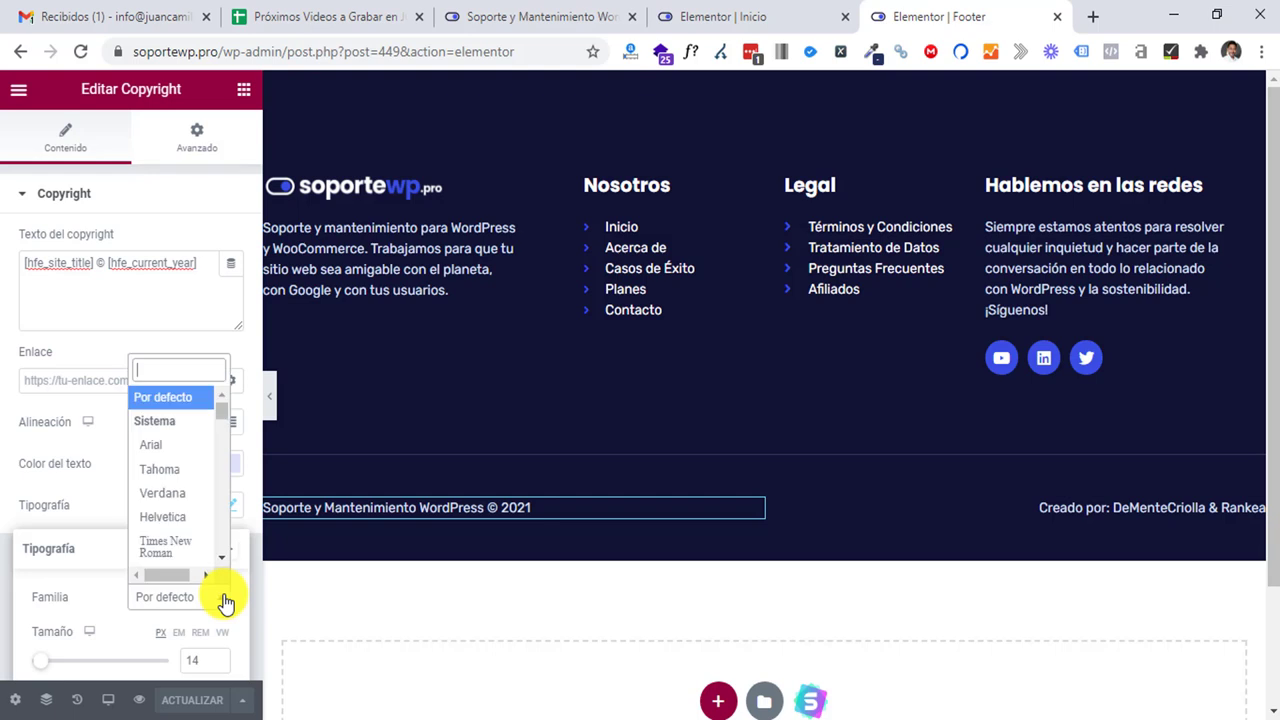
click(240, 345)
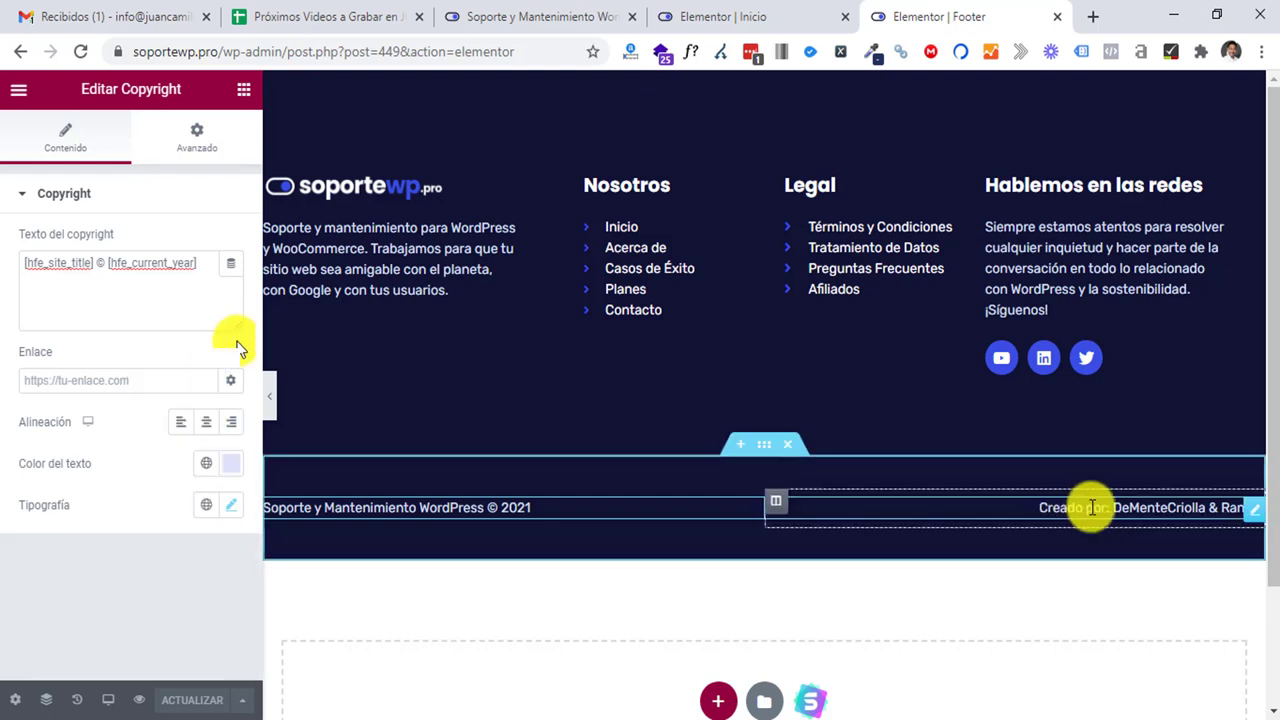
Step: Open the "Creado por" copyright widget for editing and examine the HTML links in its text
click(1250, 515)
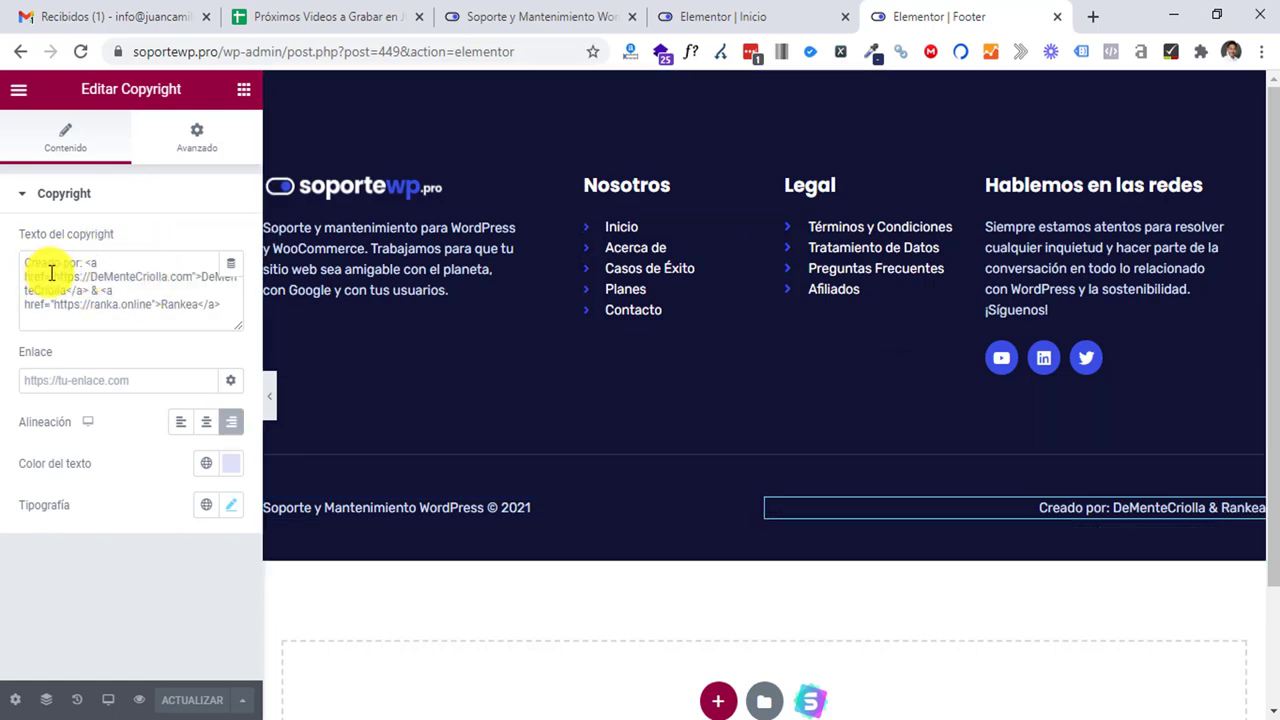
drag(26, 263, 232, 310)
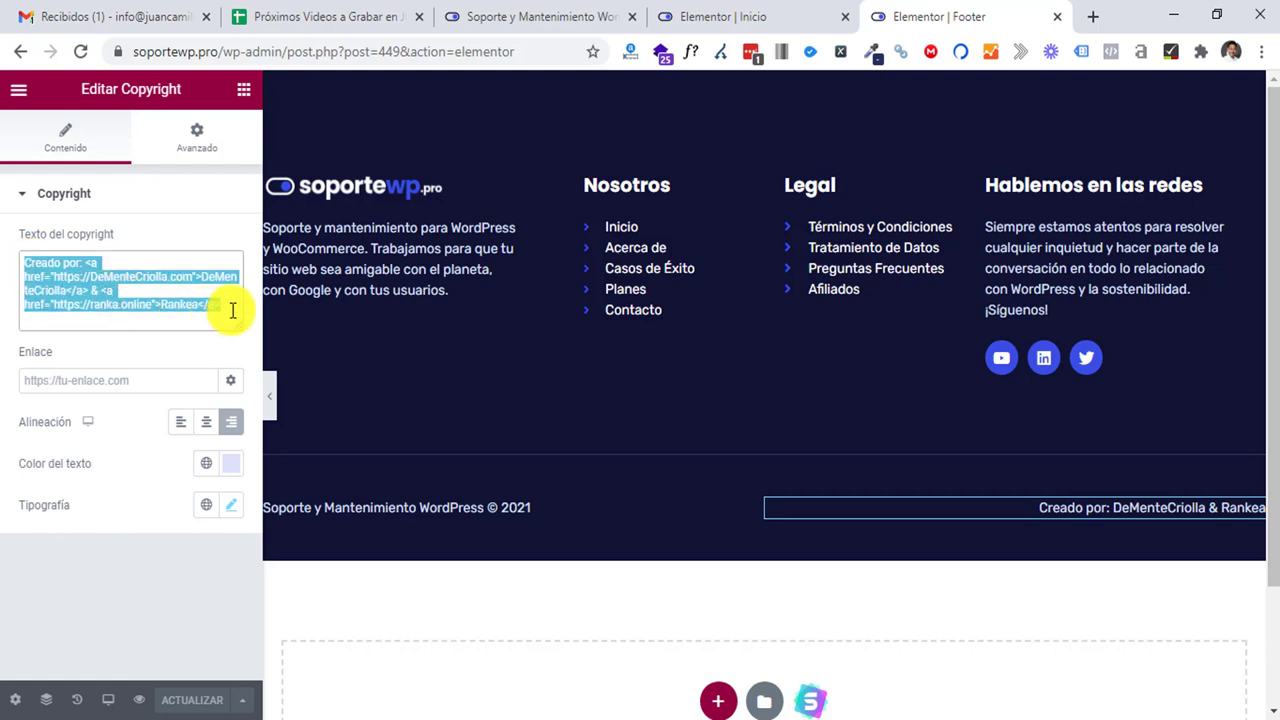
click(232, 310)
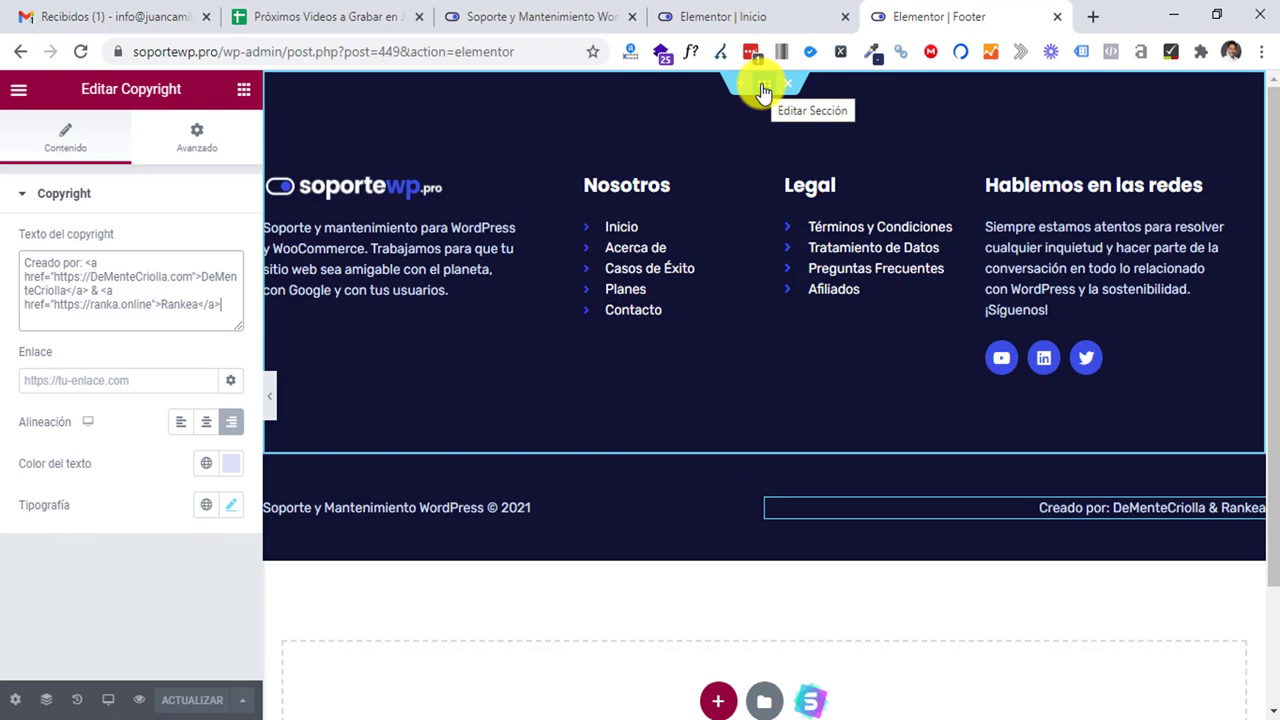
Step: Open the main footer section's style settings and examine the global colors and color picker for its background
click(763, 91)
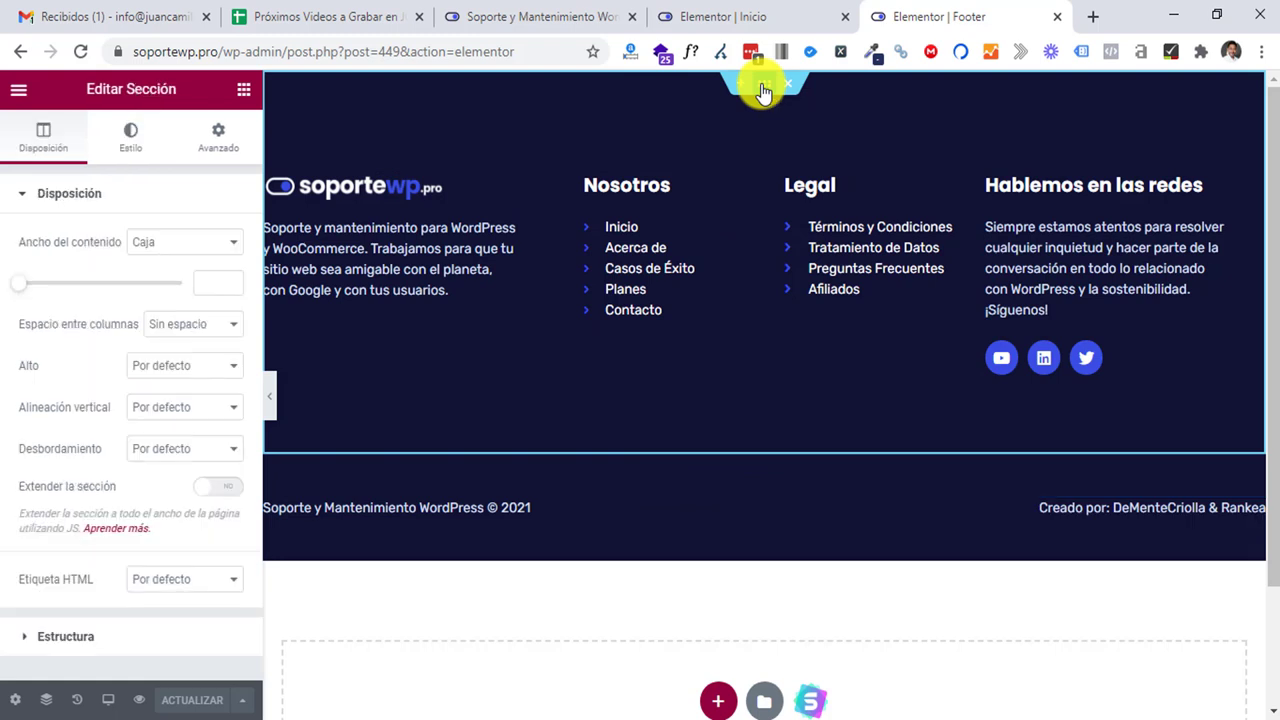
click(129, 151)
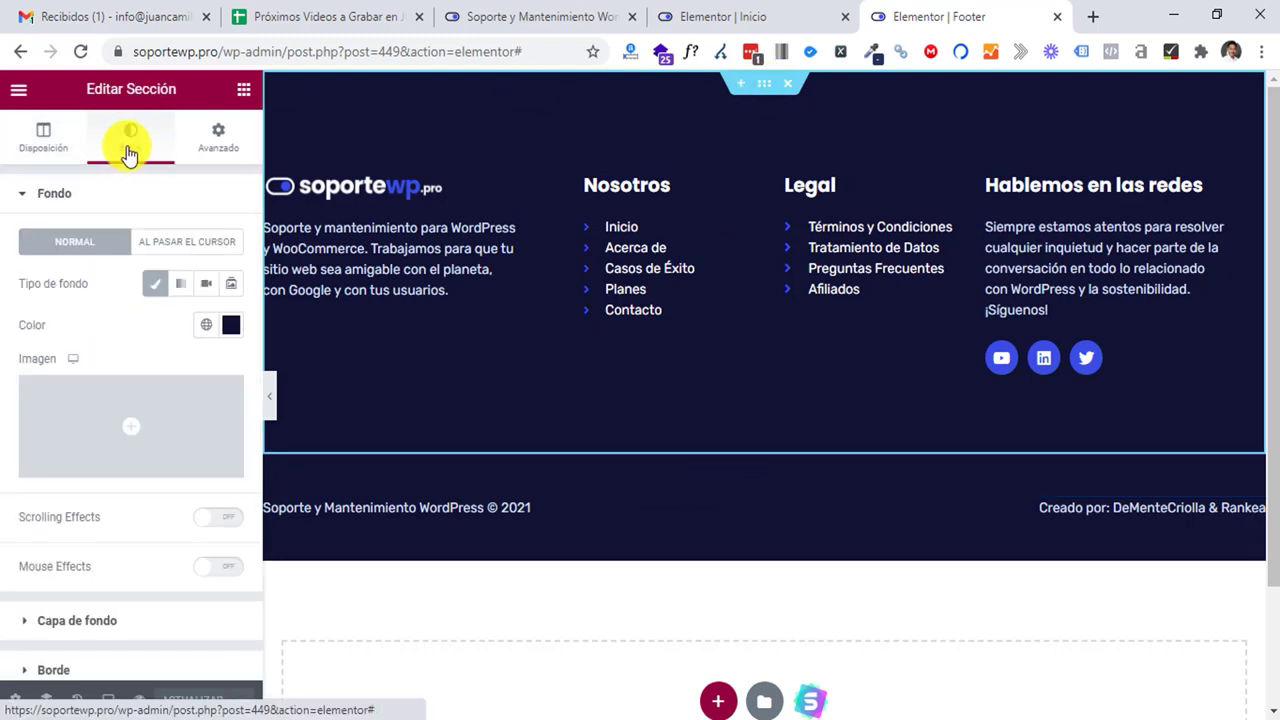
click(207, 328)
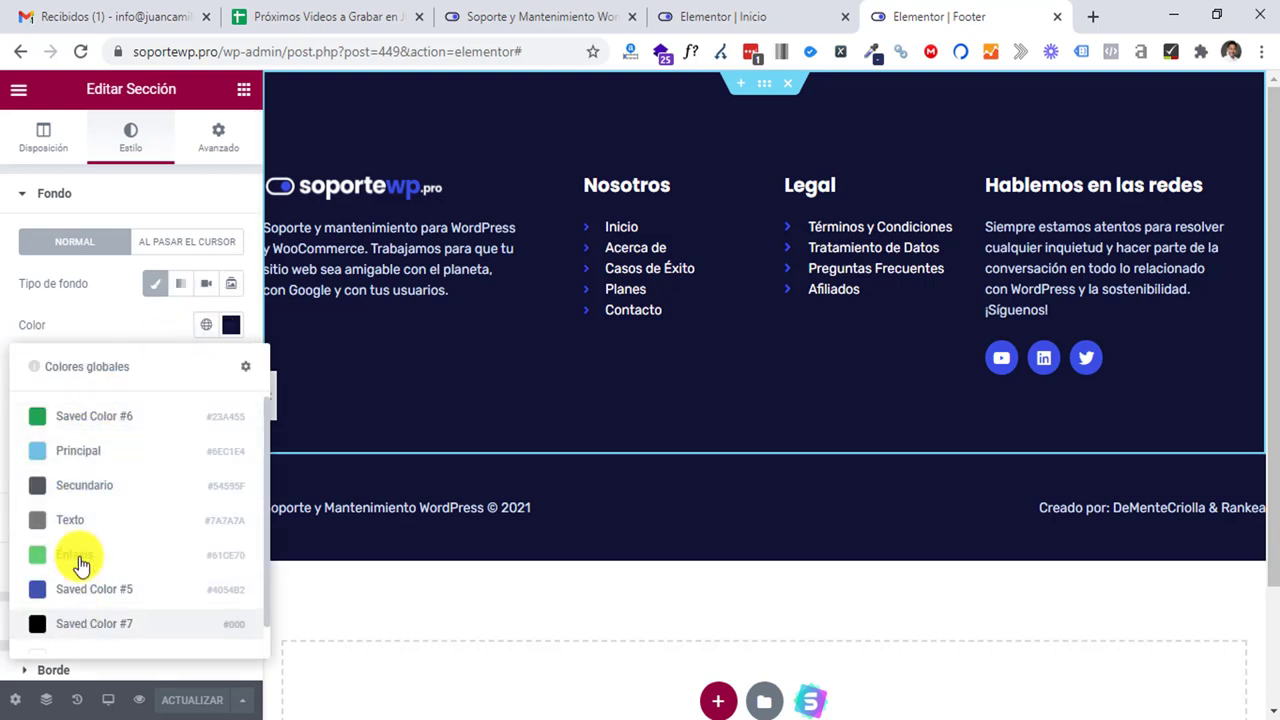
click(151, 322)
click(230, 326)
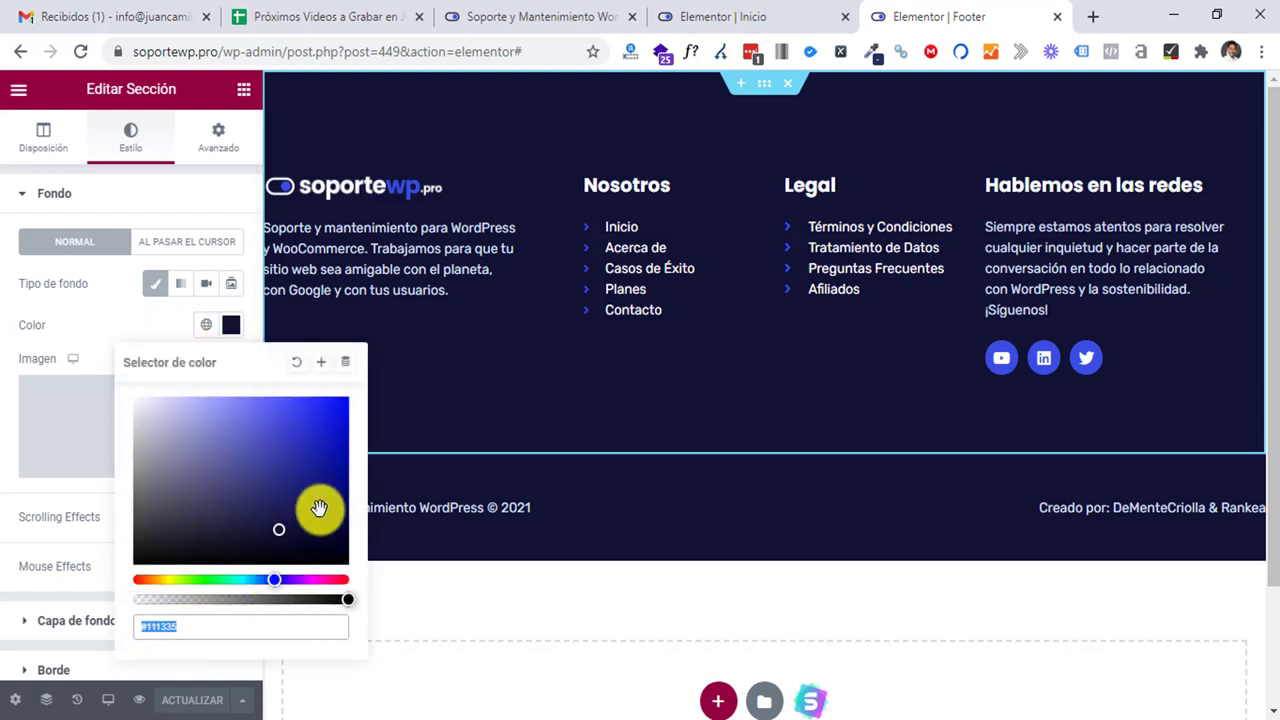
click(107, 319)
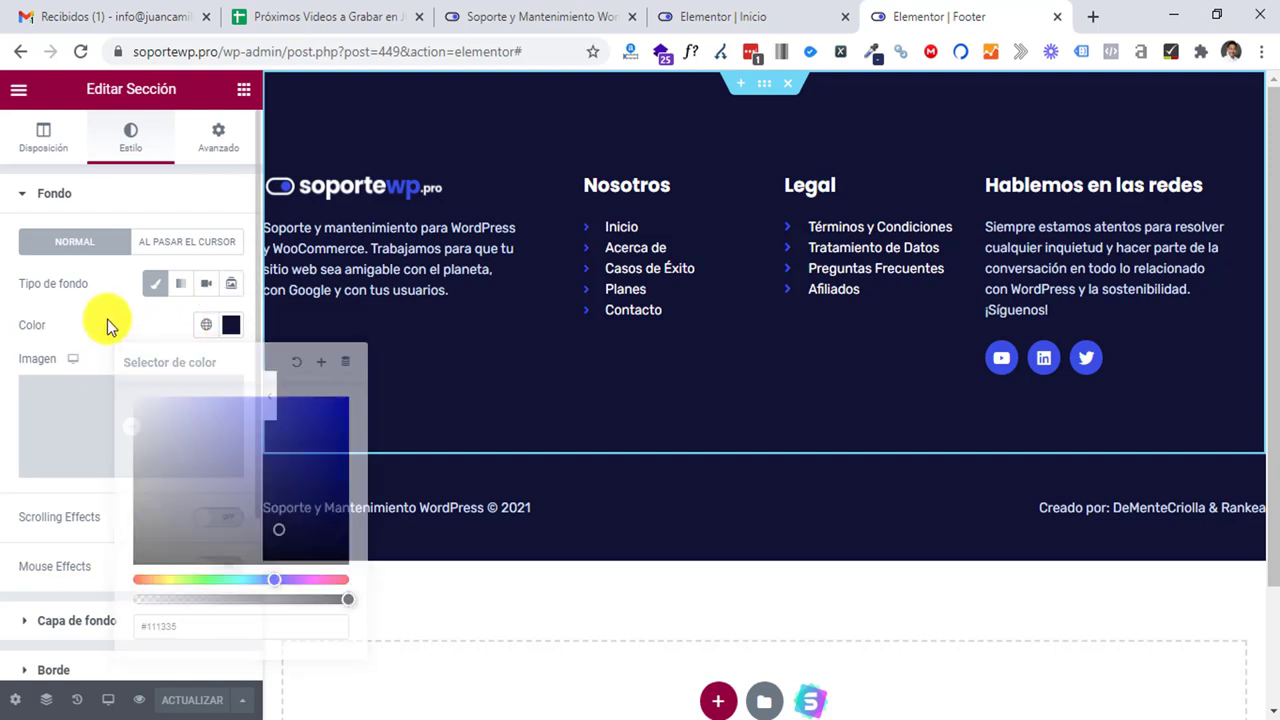